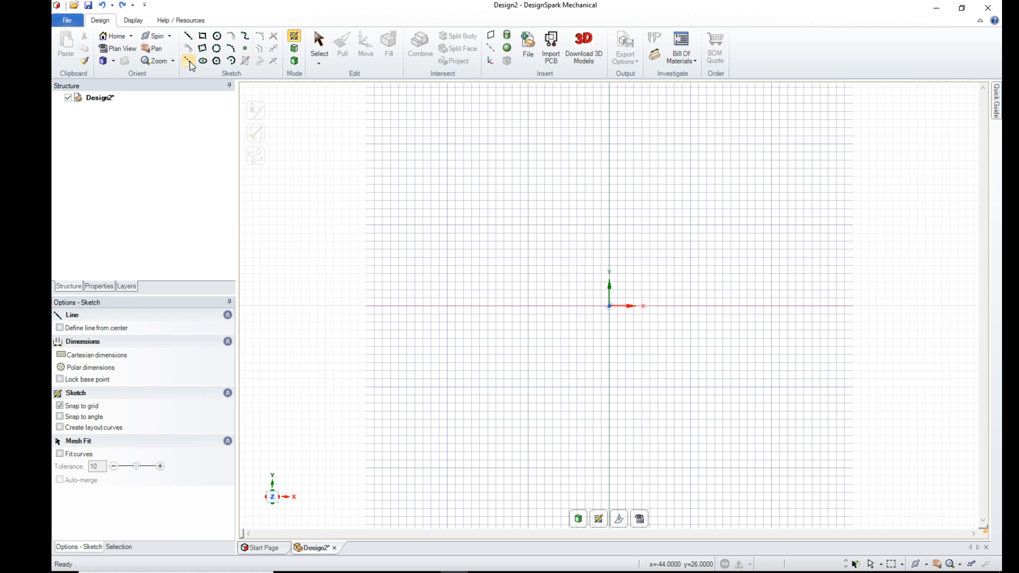
- Draw a diagonal construction line about 105 mm long across the whole sketch area, passing through the origin
{"action": "left_click", "coordinate": [243, 103]}
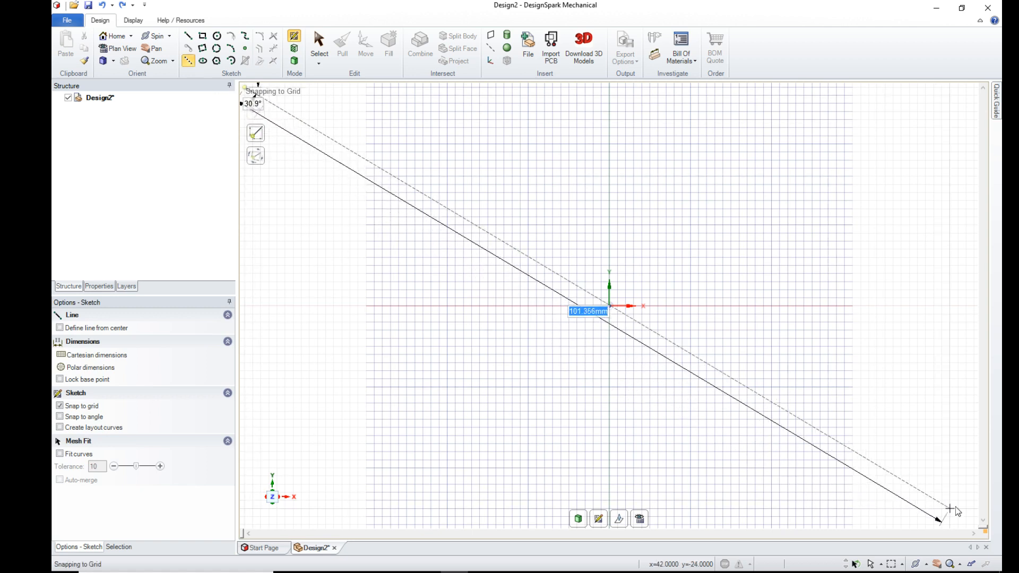
{"action": "left_click", "coordinate": [974, 525]}
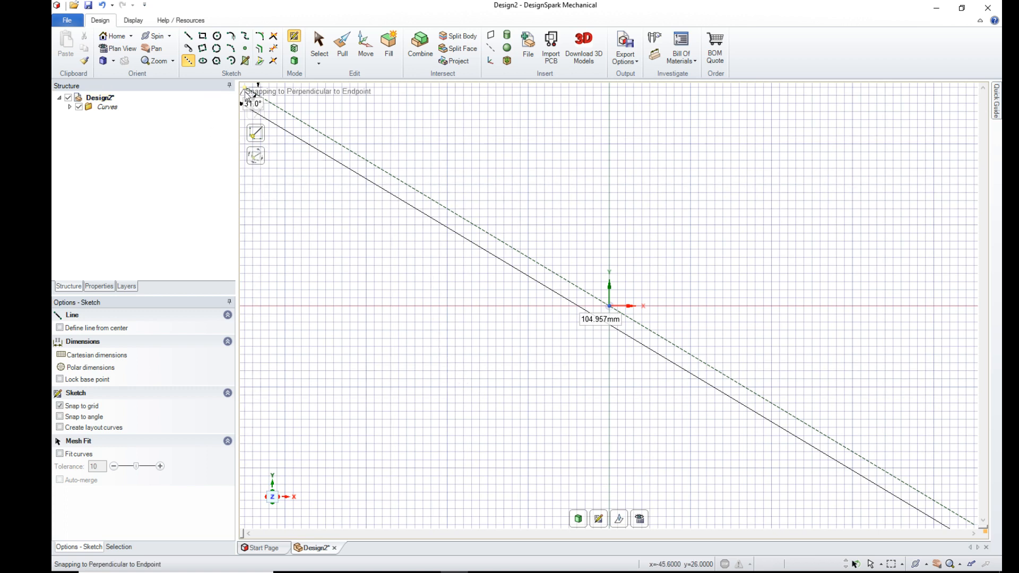
- Sketch a three-point arc from (-27, 0) to (-27, 10), bulging away from the origin with a radius of about 7.25 mm
{"action": "left_click", "coordinate": [232, 48]}
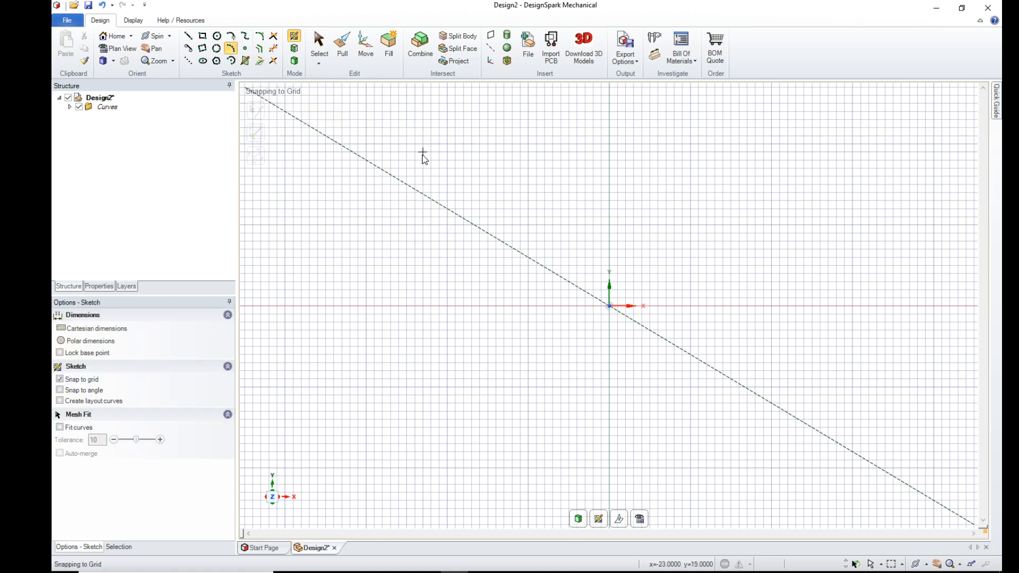
{"action": "left_click", "coordinate": [392, 305]}
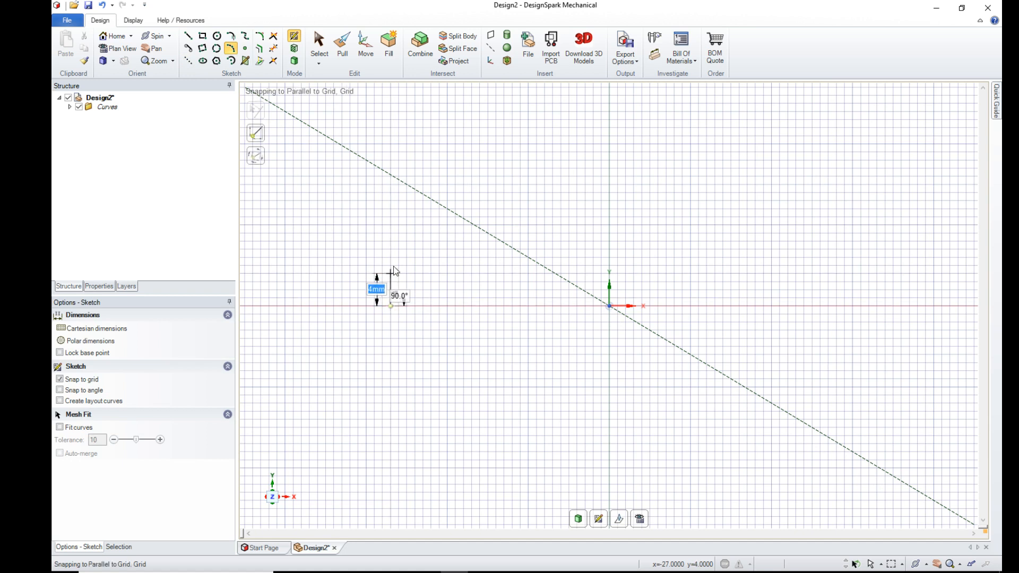
{"action": "left_click", "coordinate": [392, 225]}
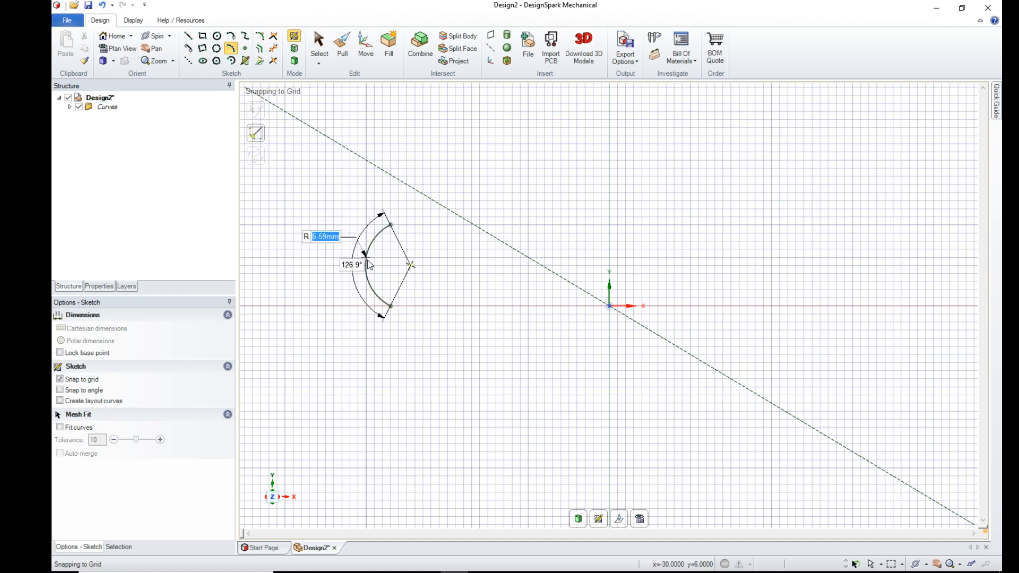
{"action": "left_click", "coordinate": [373, 267]}
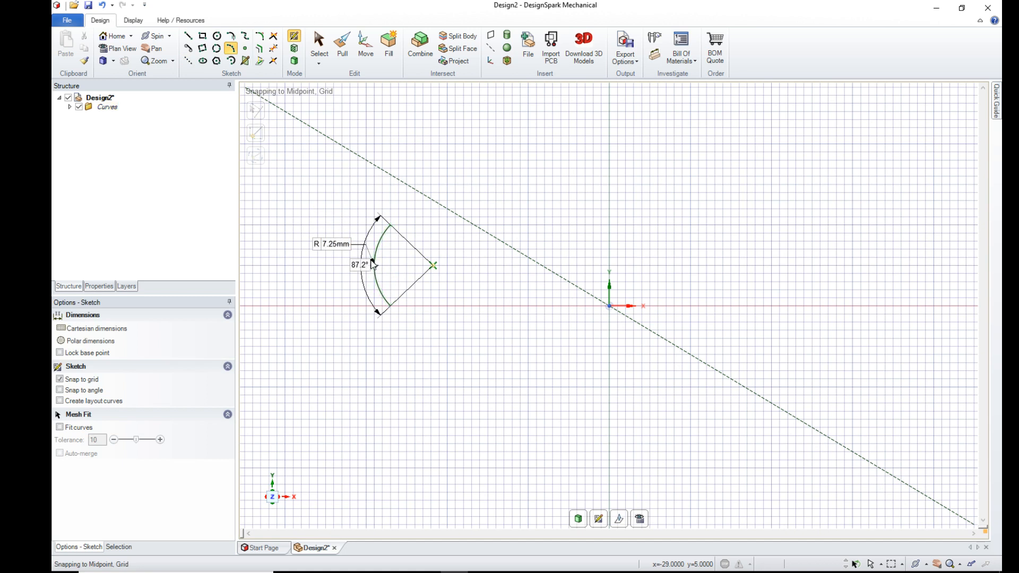
- Close the arc into a profile with a 4 mm upper line, a 10 mm vertical line and a 4 mm lower line
{"action": "left_click", "coordinate": [189, 38]}
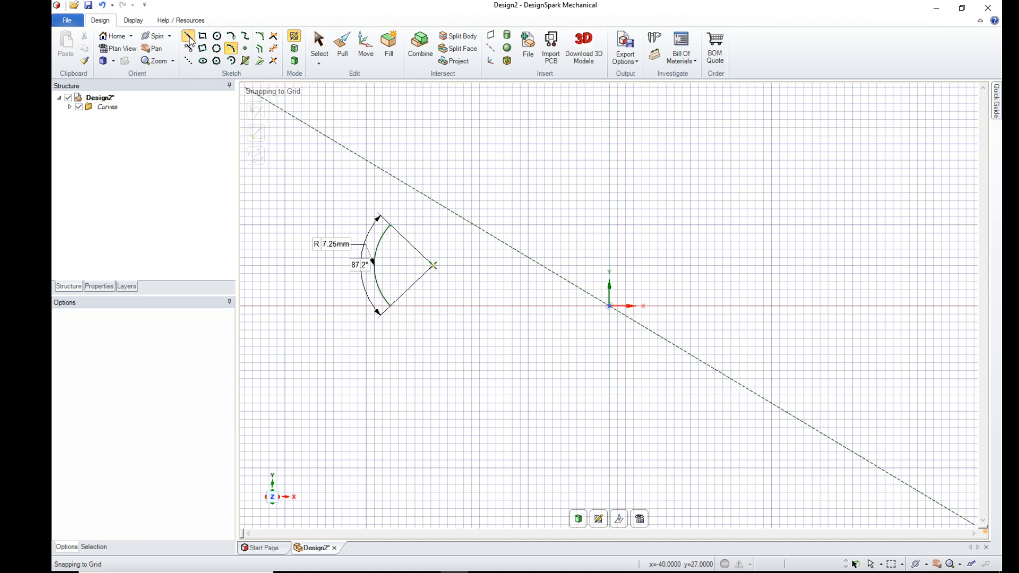
{"action": "left_click", "coordinate": [391, 225]}
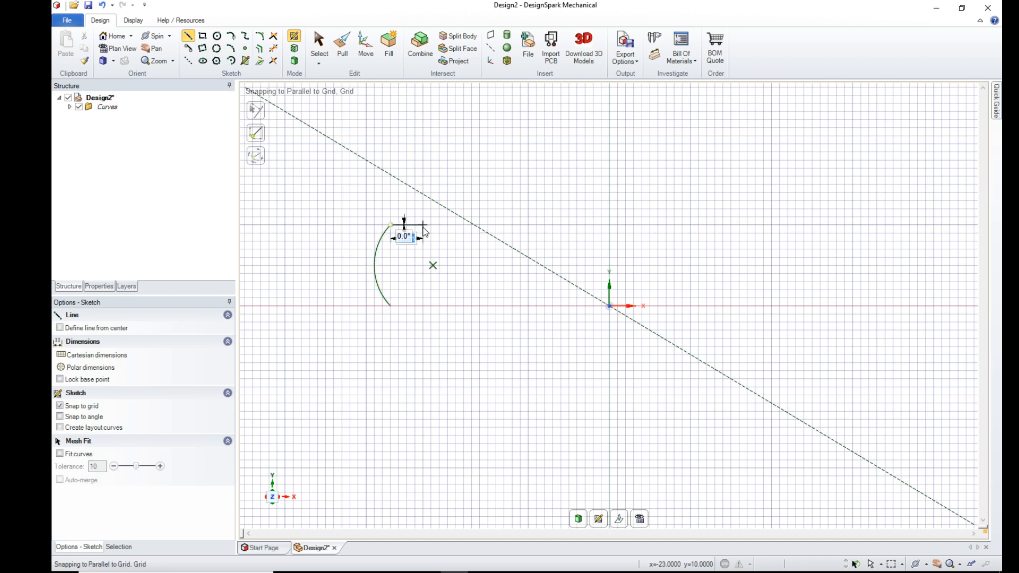
{"action": "left_click", "coordinate": [423, 225]}
{"action": "left_click", "coordinate": [423, 306]}
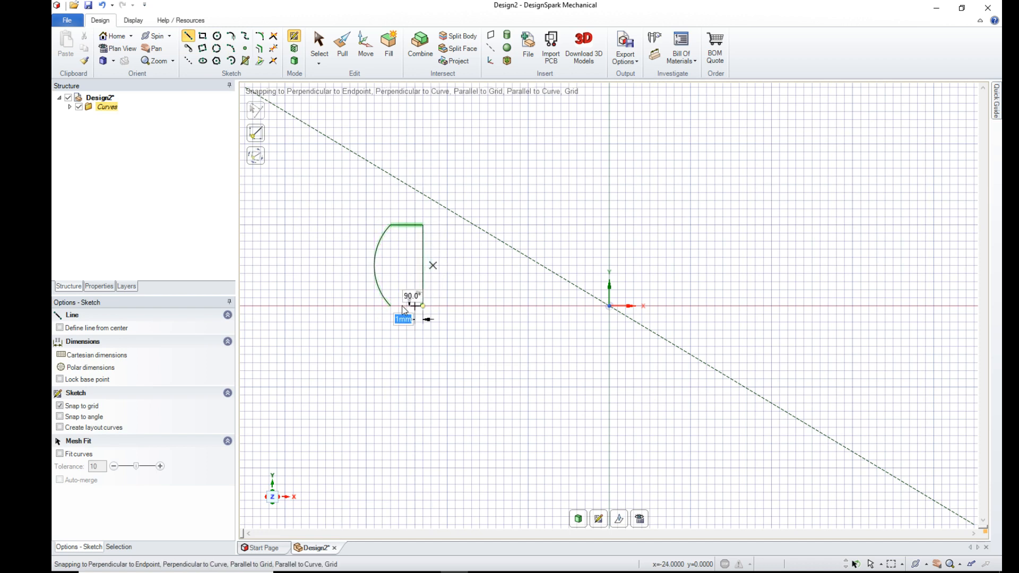
{"action": "left_click", "coordinate": [391, 306]}
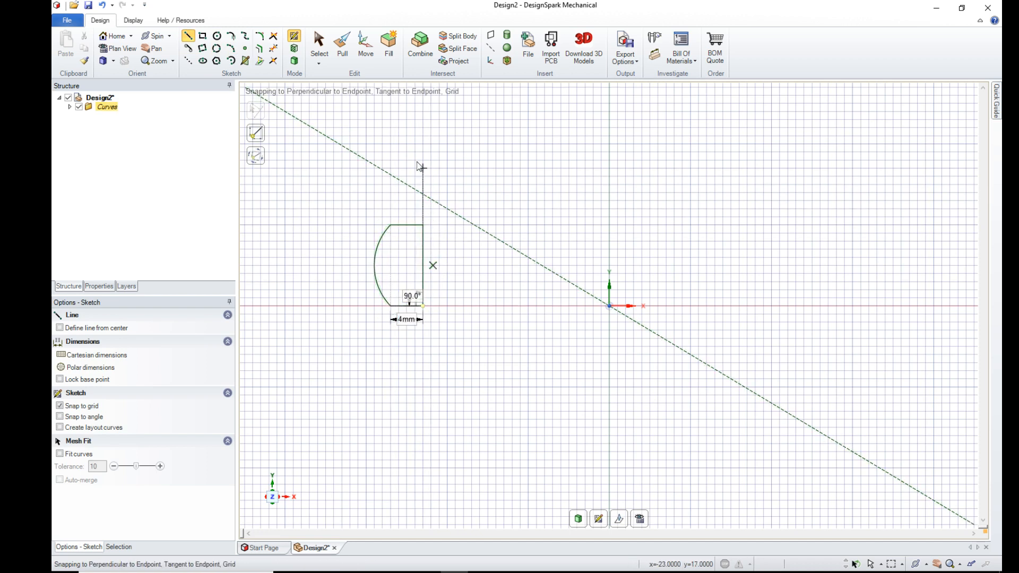
- Round the two corners on the profile's straight vertical side with a 1 mm radius
{"action": "left_click", "coordinate": [260, 35]}
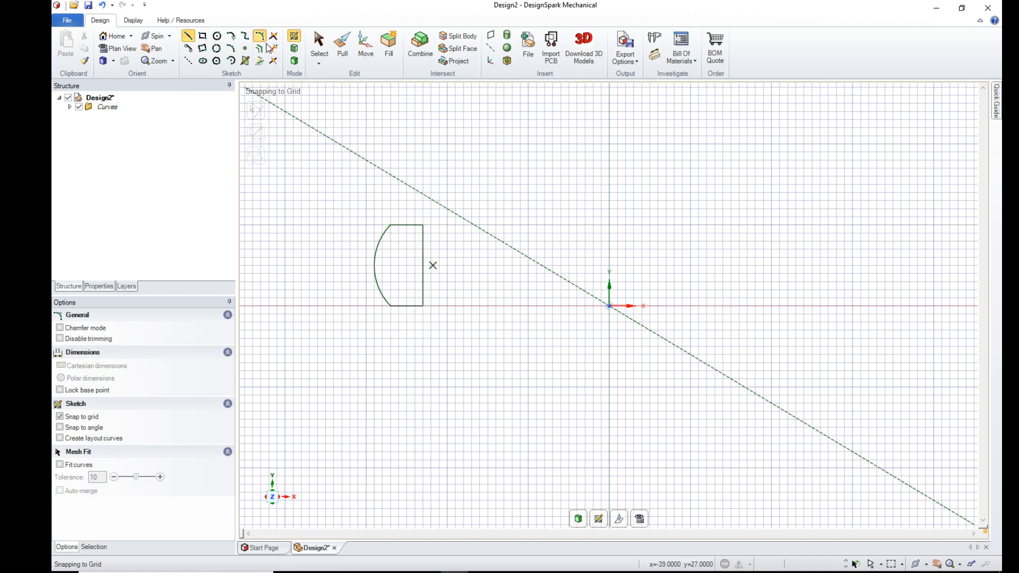
{"action": "left_click", "coordinate": [418, 228]}
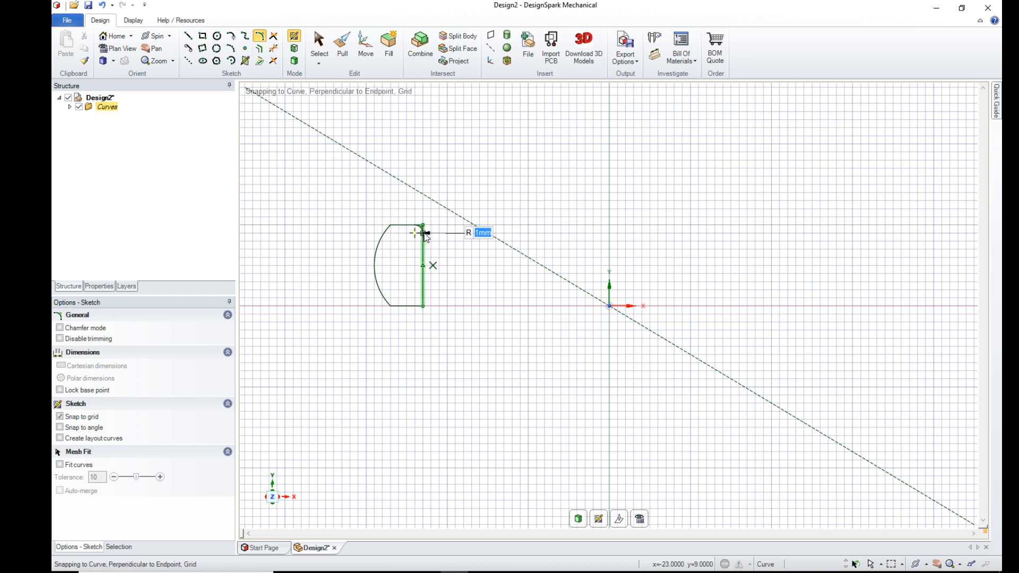
{"action": "left_click", "coordinate": [425, 300]}
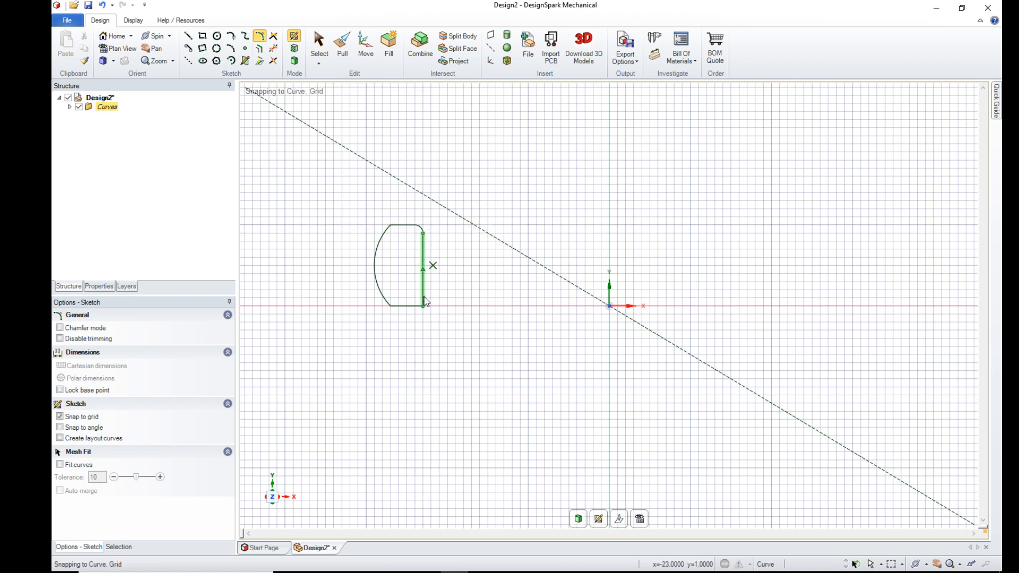
{"action": "left_click", "coordinate": [418, 307]}
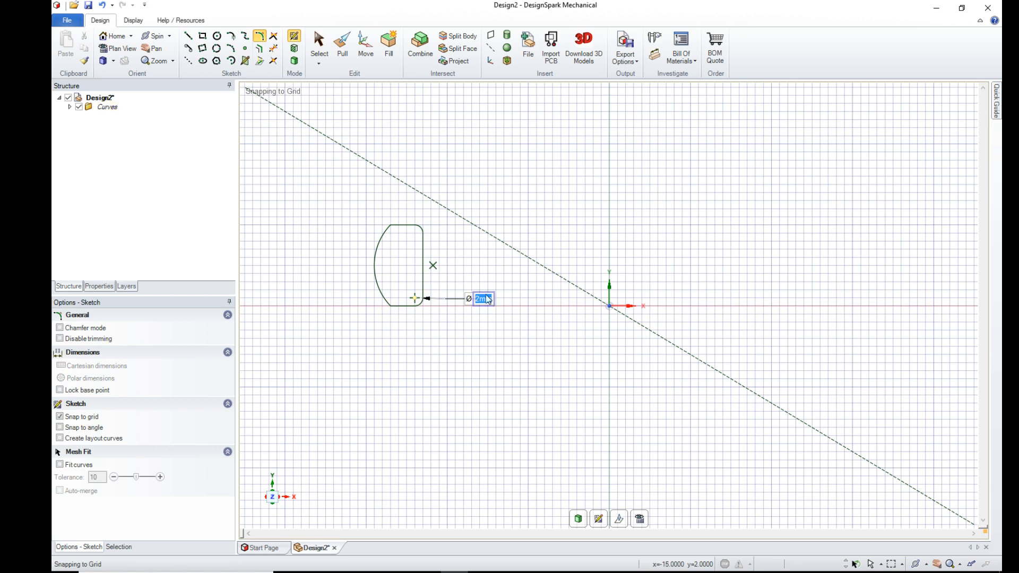
- Draw a 10 mm vertical construction line upward from the origin
{"action": "left_click", "coordinate": [188, 60]}
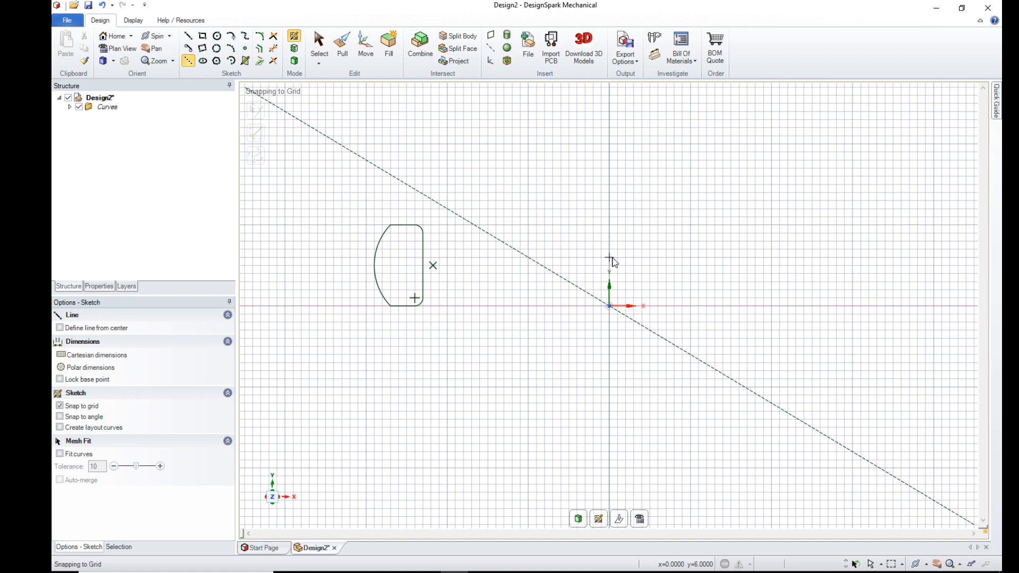
{"action": "left_click", "coordinate": [610, 307]}
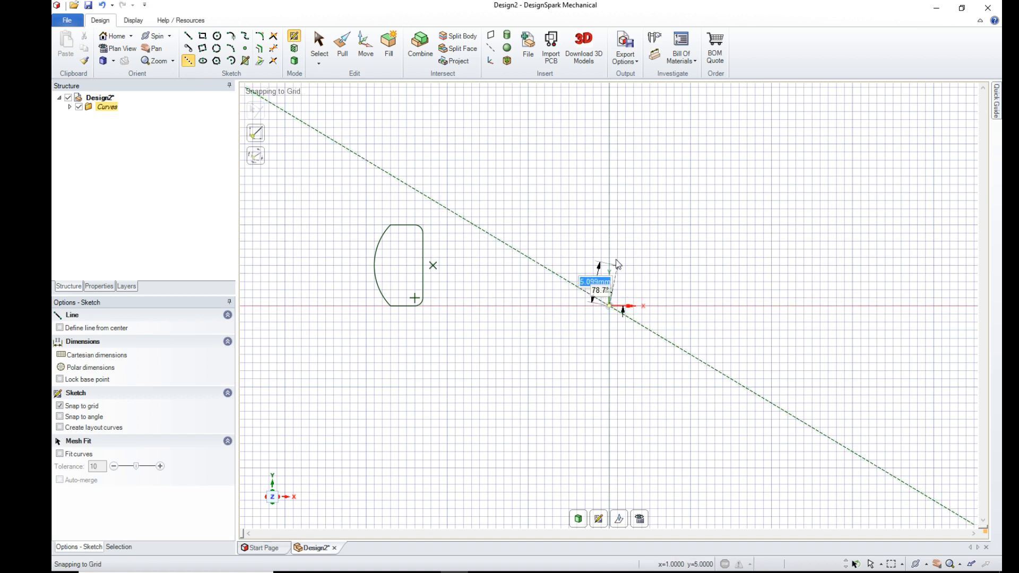
{"action": "left_click", "coordinate": [610, 226]}
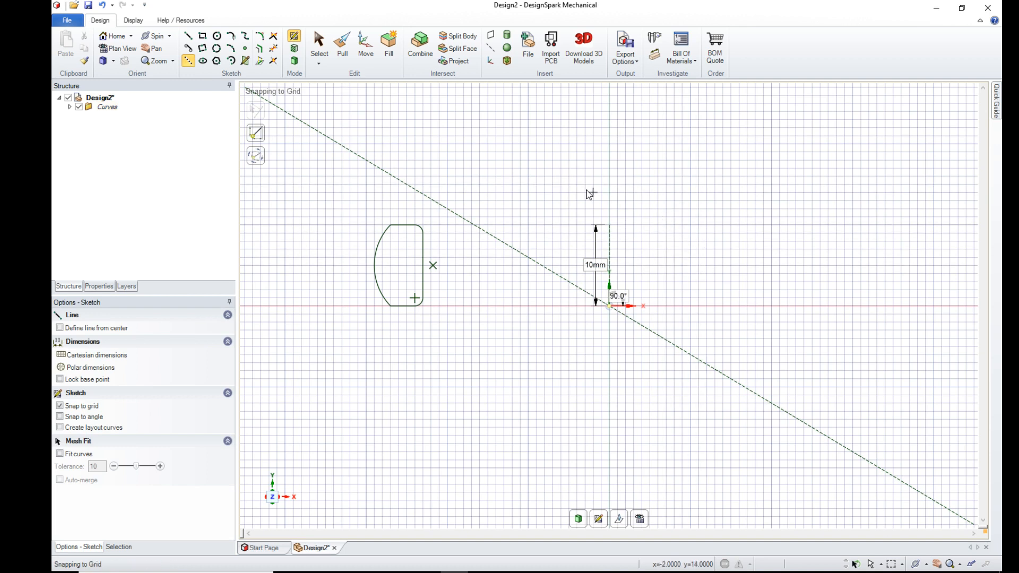
- Revolve the profile face fully around the vertical construction line to form a solid ring
{"action": "left_click", "coordinate": [341, 50]}
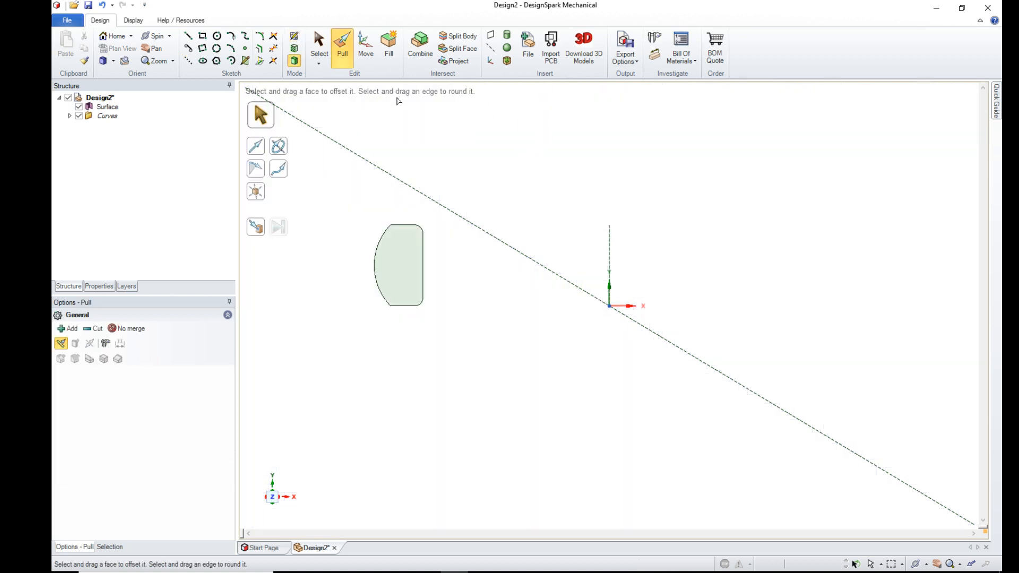
{"action": "left_click", "coordinate": [280, 149]}
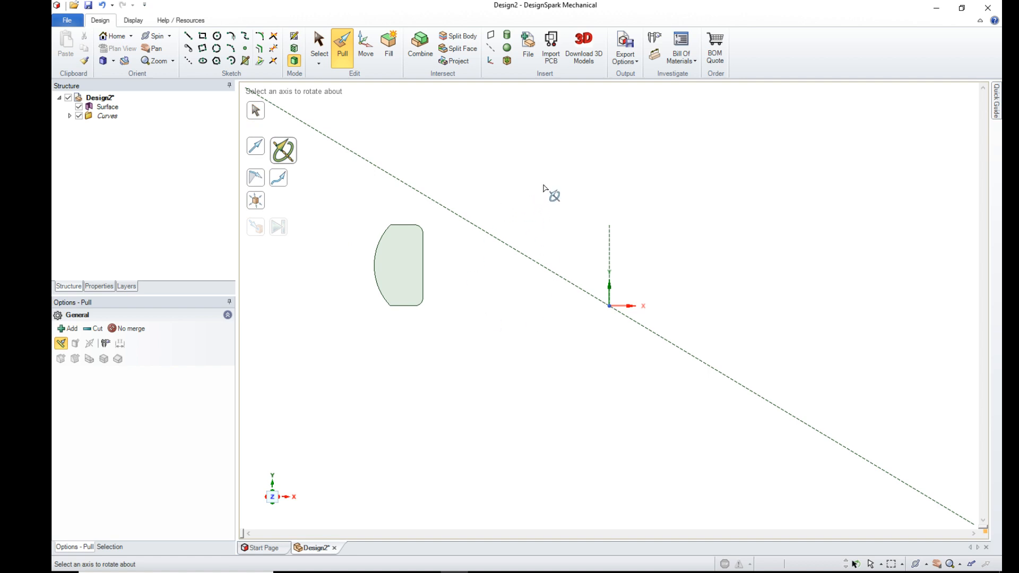
{"action": "left_click", "coordinate": [610, 248]}
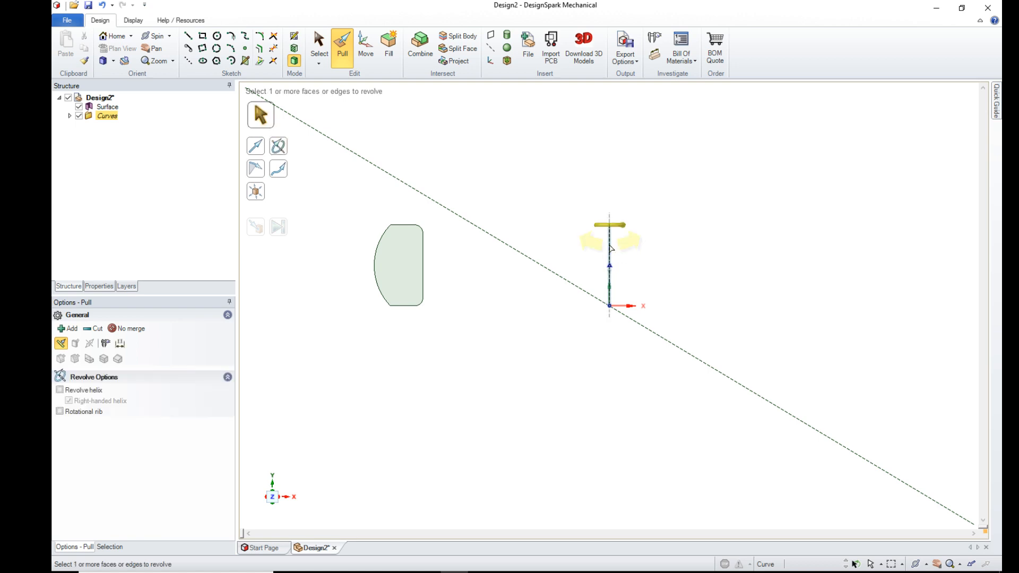
{"action": "left_click", "coordinate": [416, 260]}
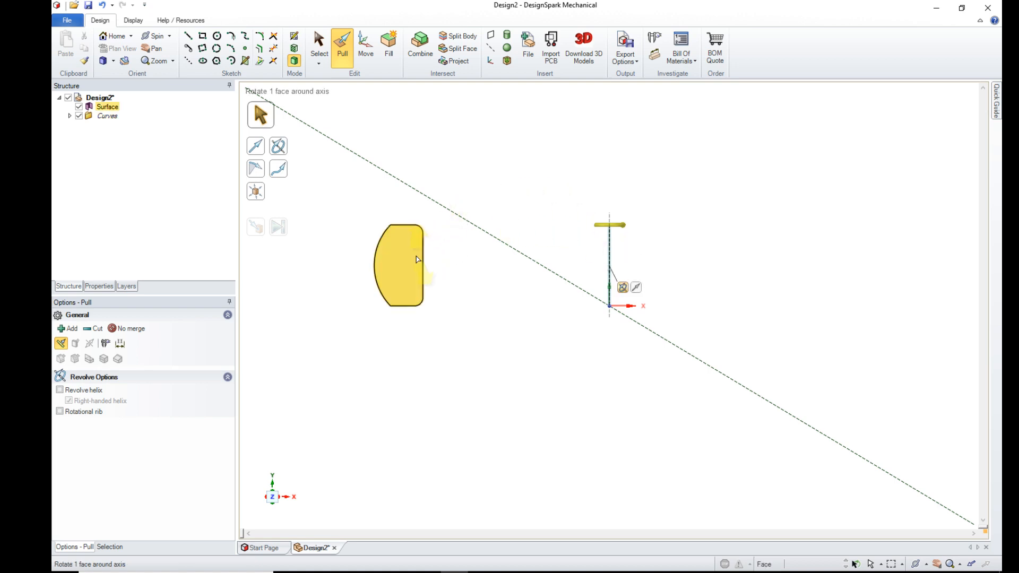
{"action": "left_click", "coordinate": [416, 260]}
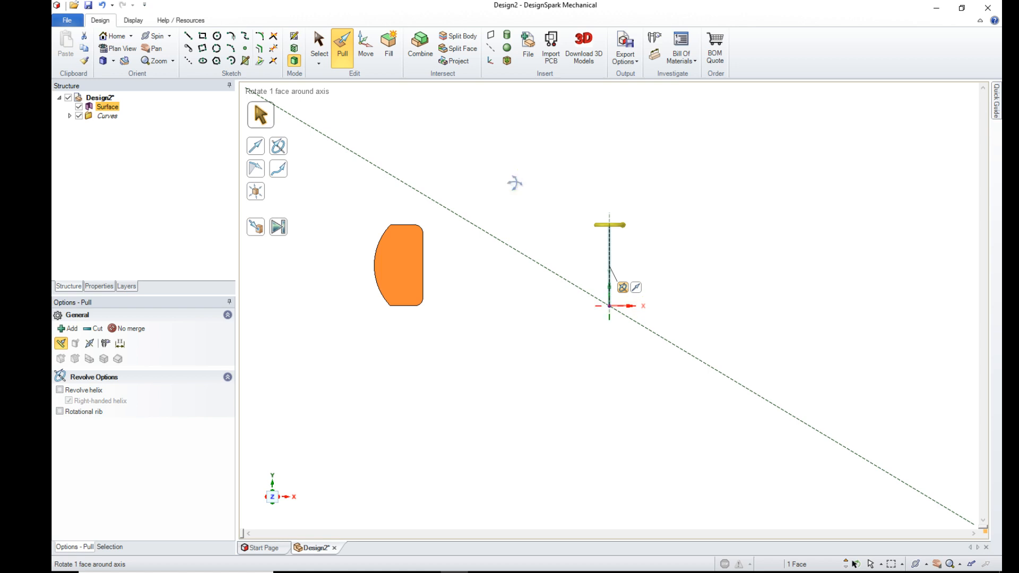
{"action": "left_click_drag", "start_coordinate": [517, 191], "coordinate": [519, 267]}
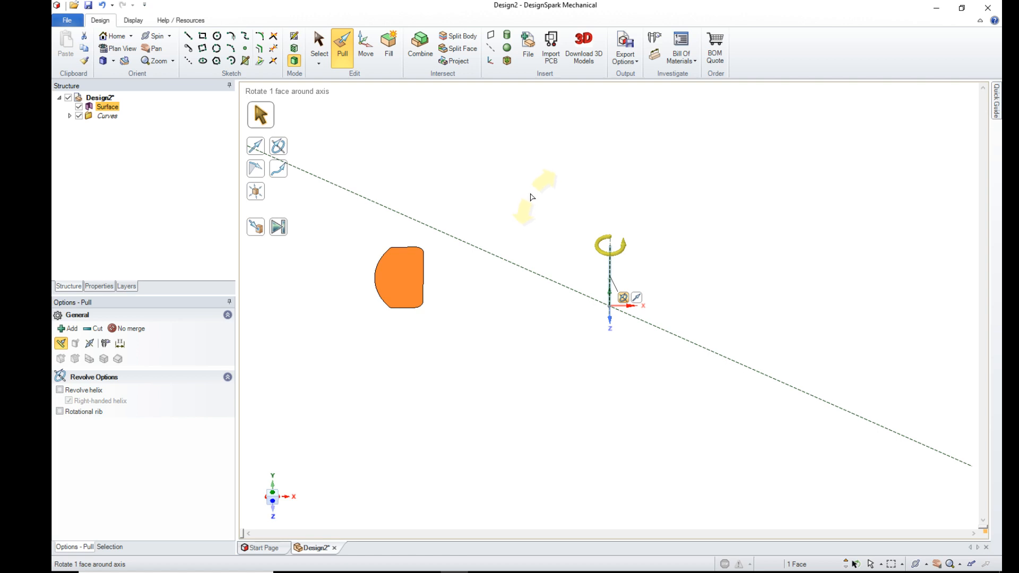
{"action": "left_click_drag", "start_coordinate": [532, 197], "coordinate": [521, 277]}
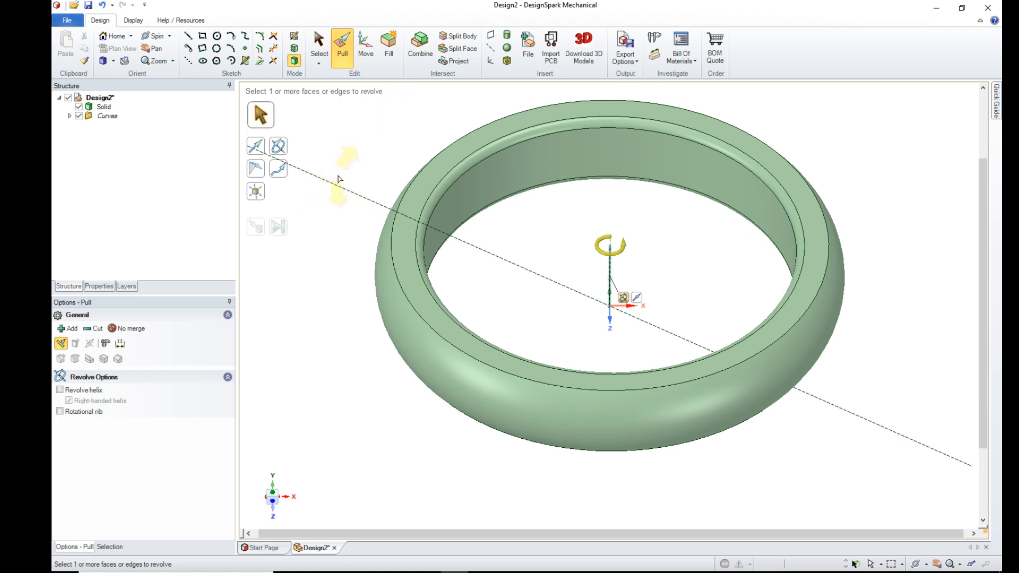
- Delete the long diagonal construction line running through the ring
{"action": "left_click", "coordinate": [326, 45]}
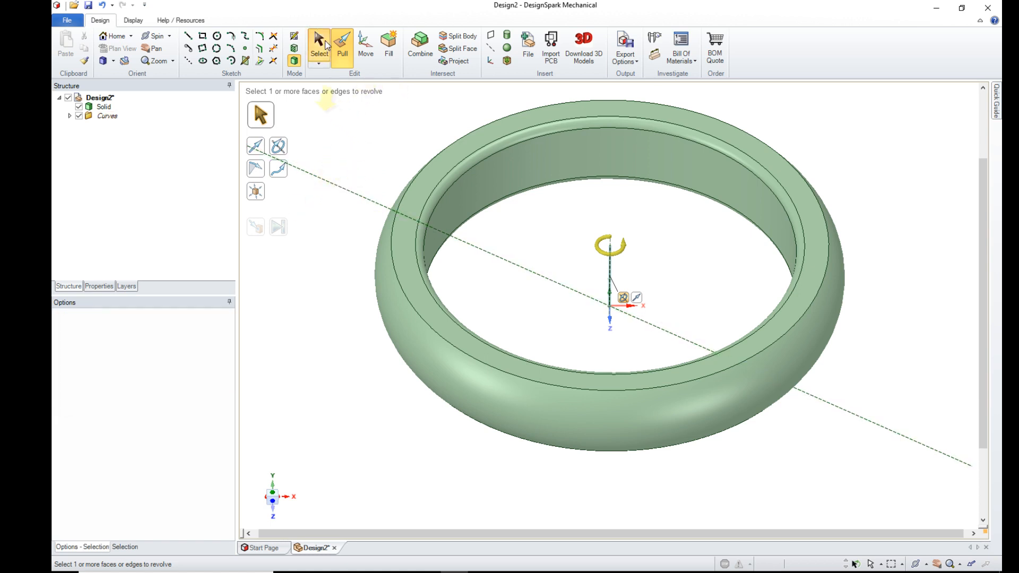
{"action": "left_click", "coordinate": [327, 181]}
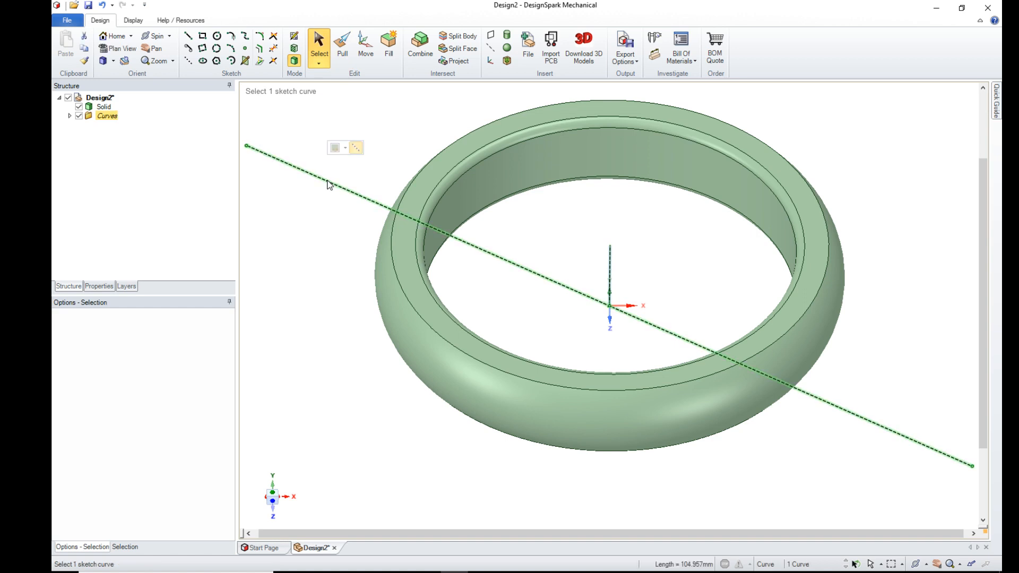
{"action": "key", "text": "Delete"}
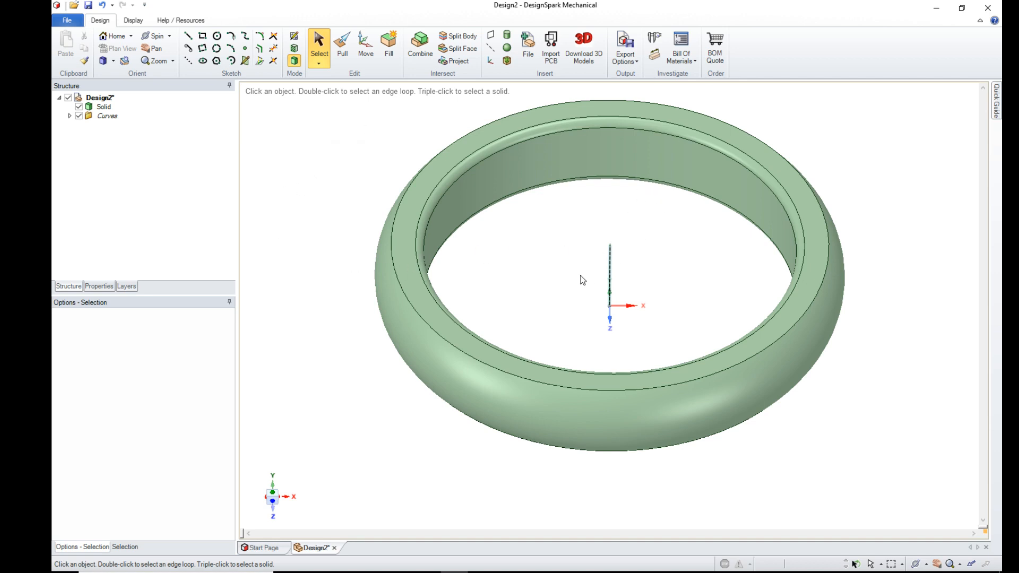
- Color the ring solid with the golden yellow custom color
{"action": "left_click", "coordinate": [133, 22]}
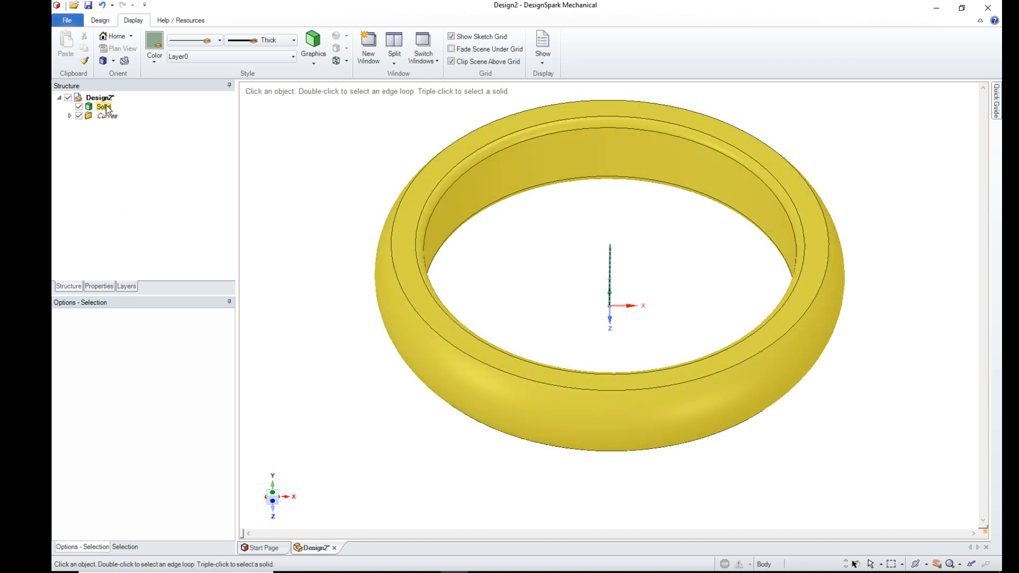
{"action": "left_click", "coordinate": [104, 108]}
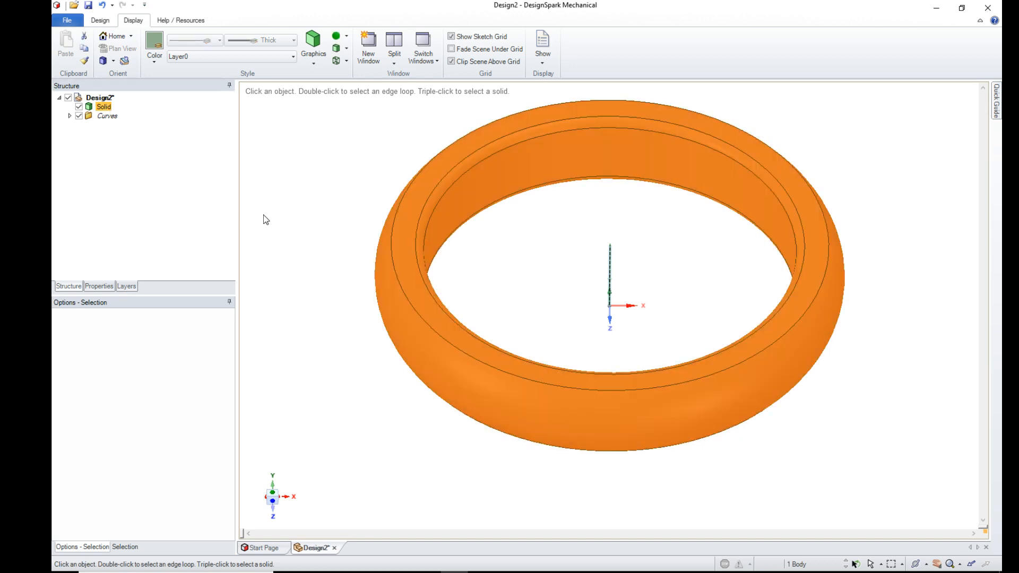
{"action": "left_click", "coordinate": [155, 42]}
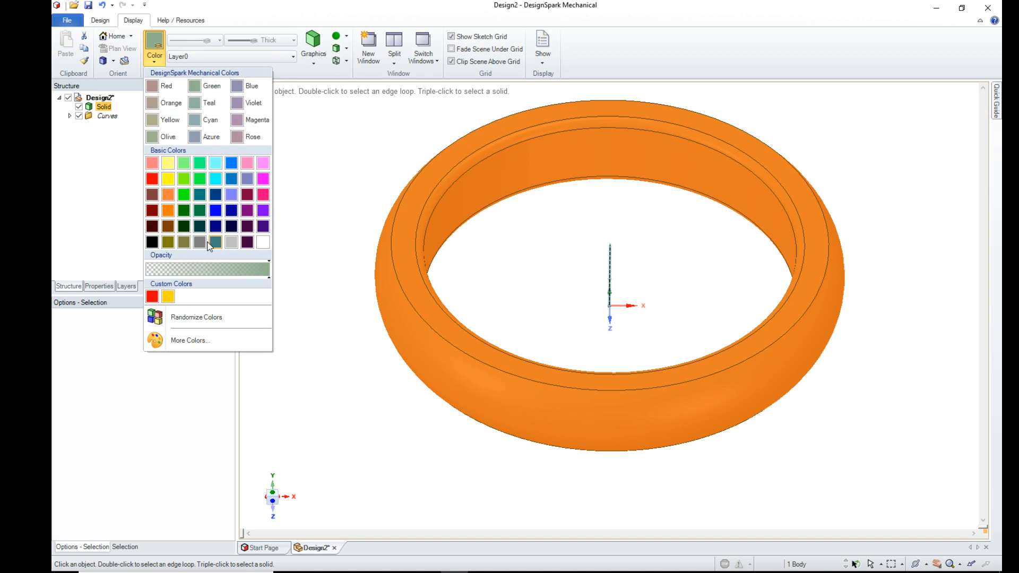
{"action": "left_click", "coordinate": [167, 298]}
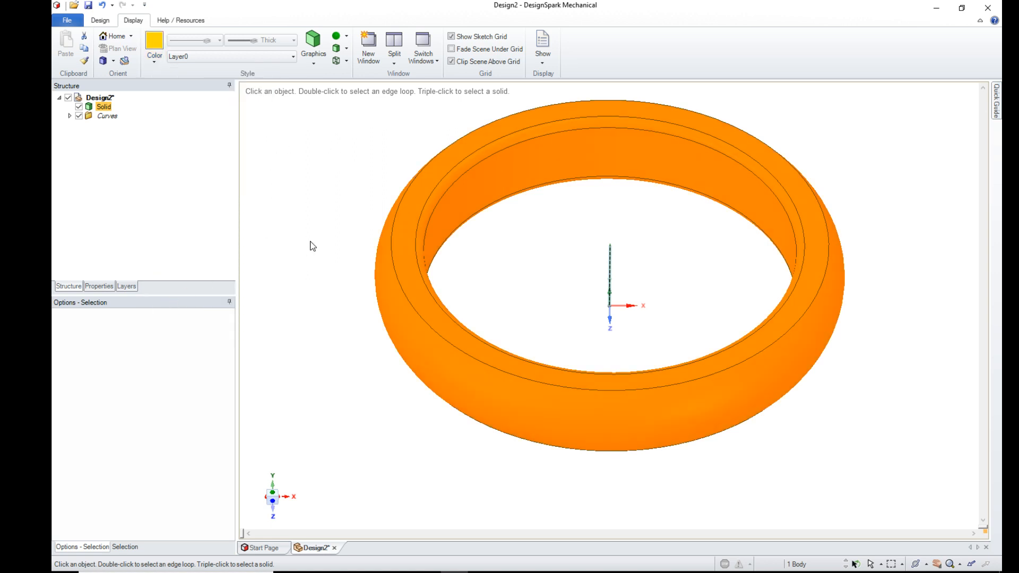
- Give the ring solid the Metallic rendering style and a glossy finish
{"action": "left_click", "coordinate": [338, 40]}
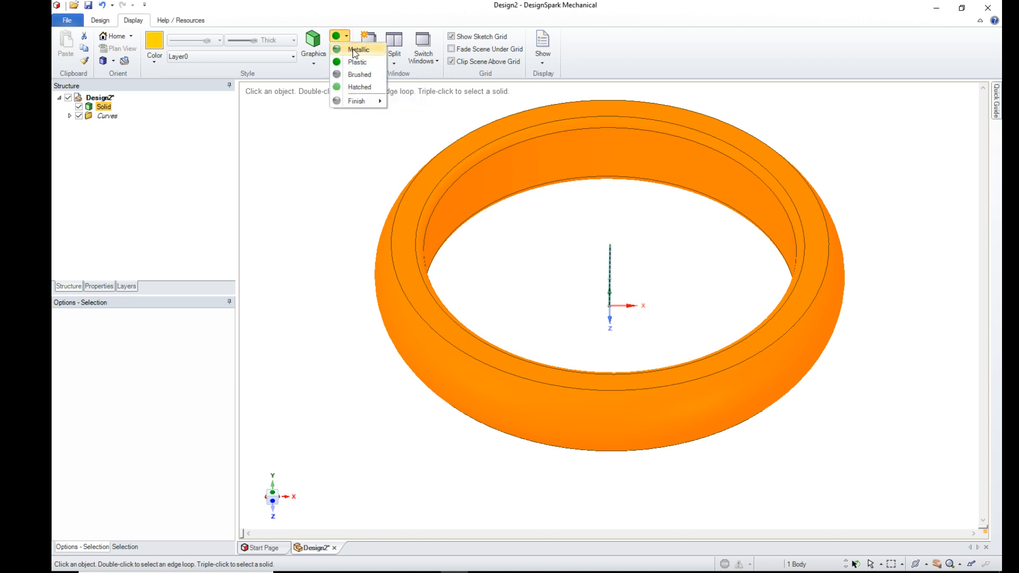
{"action": "left_click", "coordinate": [359, 50]}
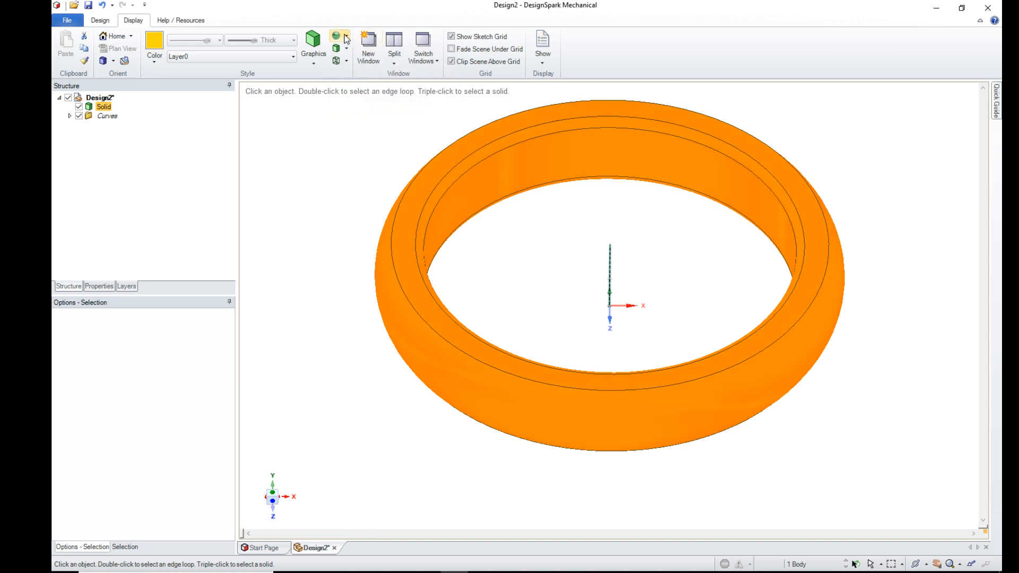
{"action": "left_click", "coordinate": [346, 39]}
{"action": "mouse_move", "coordinate": [352, 103]}
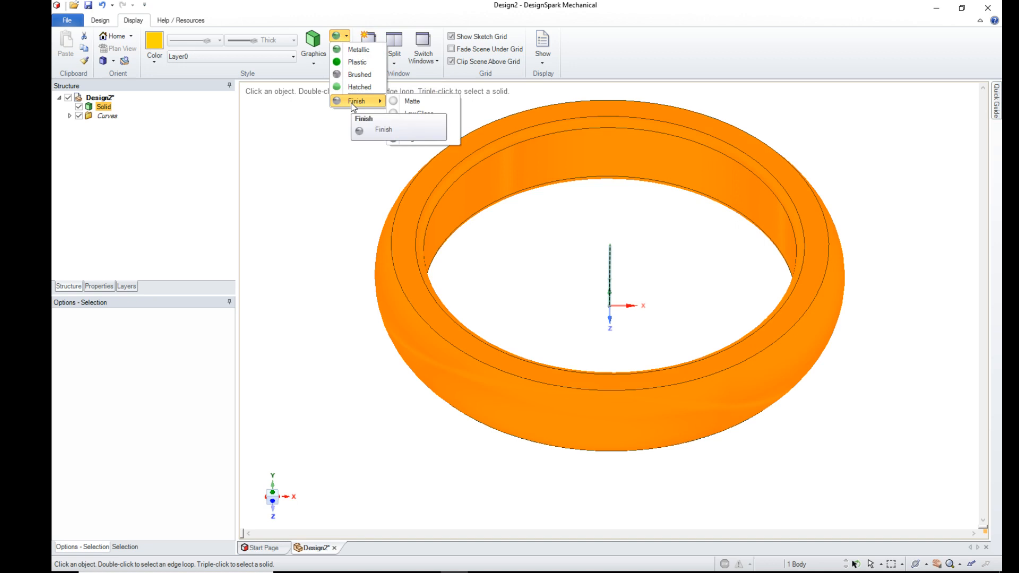
{"action": "left_click", "coordinate": [425, 137]}
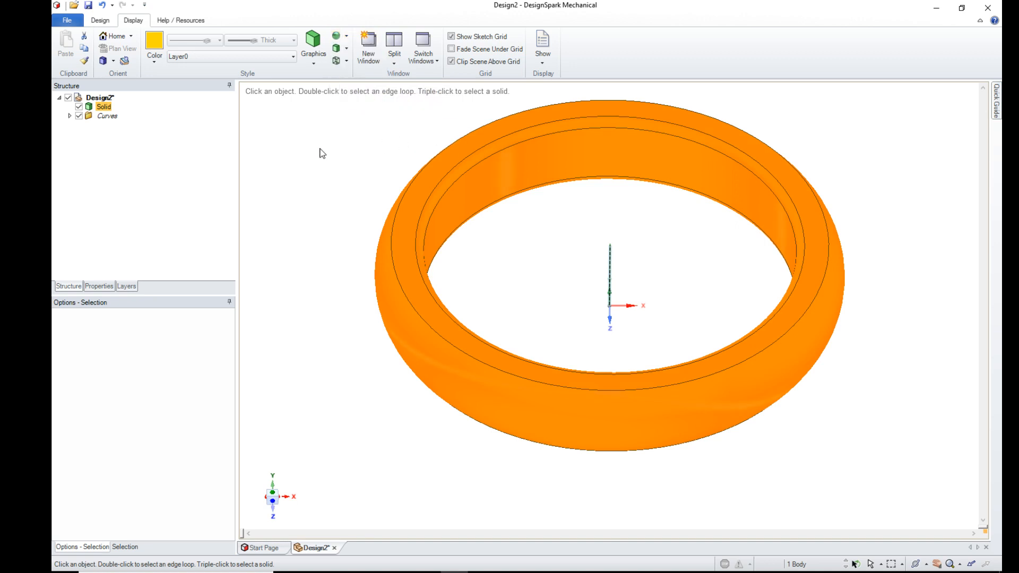
- Clear the selection and inspect the gold ring from the home orientation and slightly rotated angles
{"action": "left_click", "coordinate": [349, 363]}
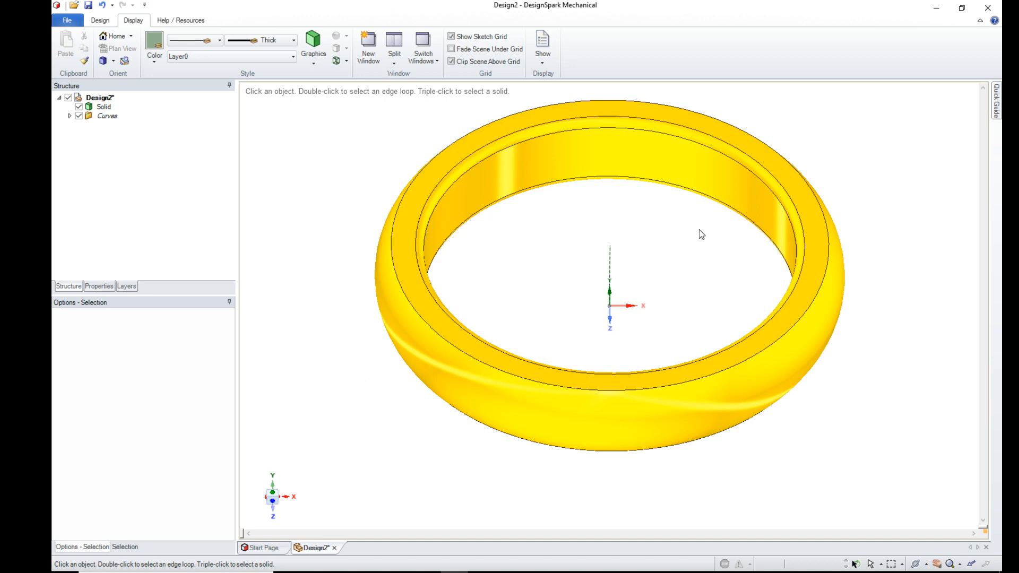
{"action": "key", "text": "h"}
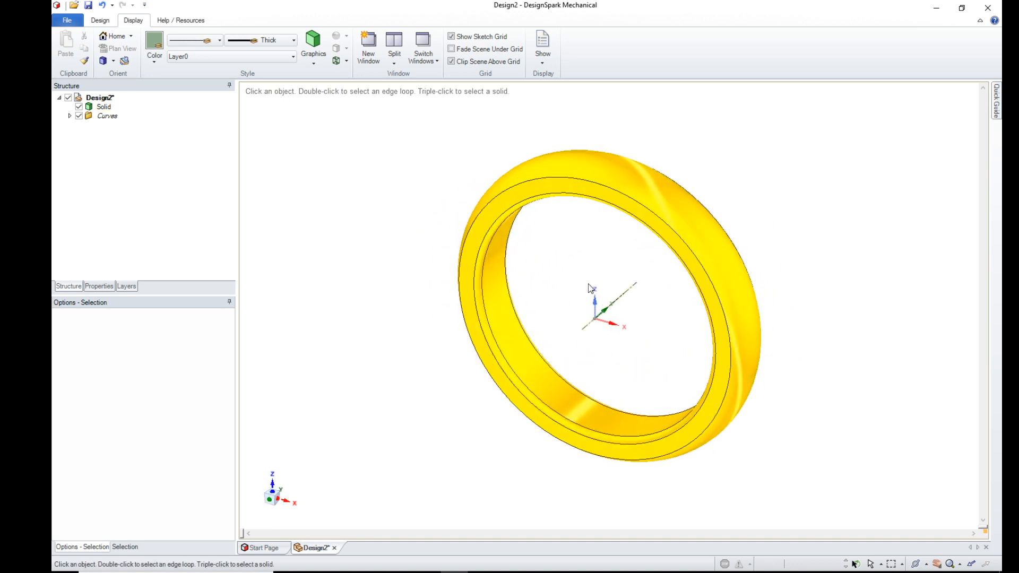
{"action": "mouse_move", "coordinate": [586, 287]}
{"action": "middle_mouse_down"}
{"action": "mouse_move", "coordinate": [603, 303]}
{"action": "mouse_move", "coordinate": [610, 255]}
{"action": "mouse_move", "coordinate": [595, 266]}
{"action": "mouse_move", "coordinate": [582, 257]}
{"action": "mouse_move", "coordinate": [578, 272]}
{"action": "middle_mouse_up"}
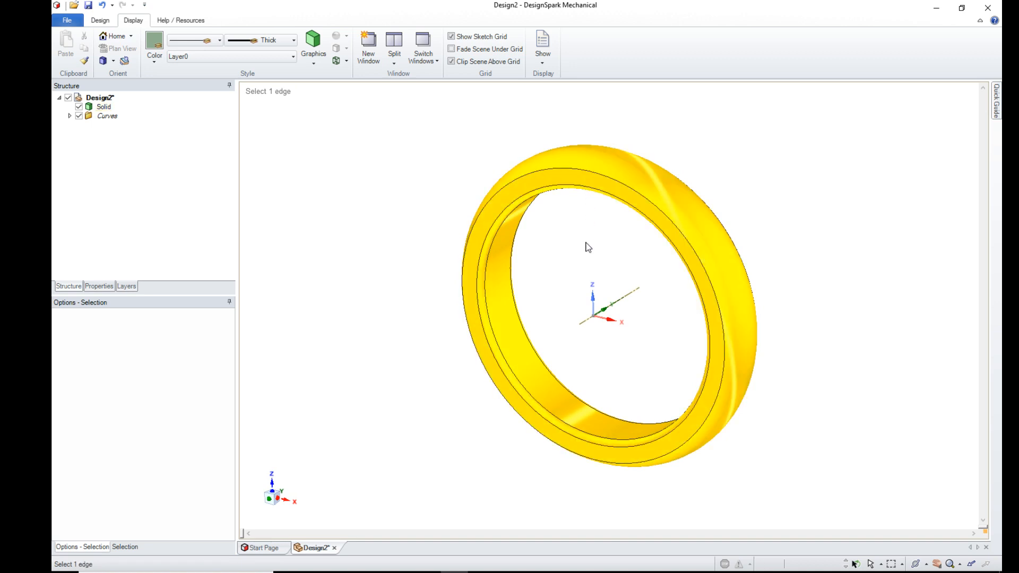
{"action": "middle_click_drag", "start_coordinate": [514, 240], "coordinate": [562, 229]}
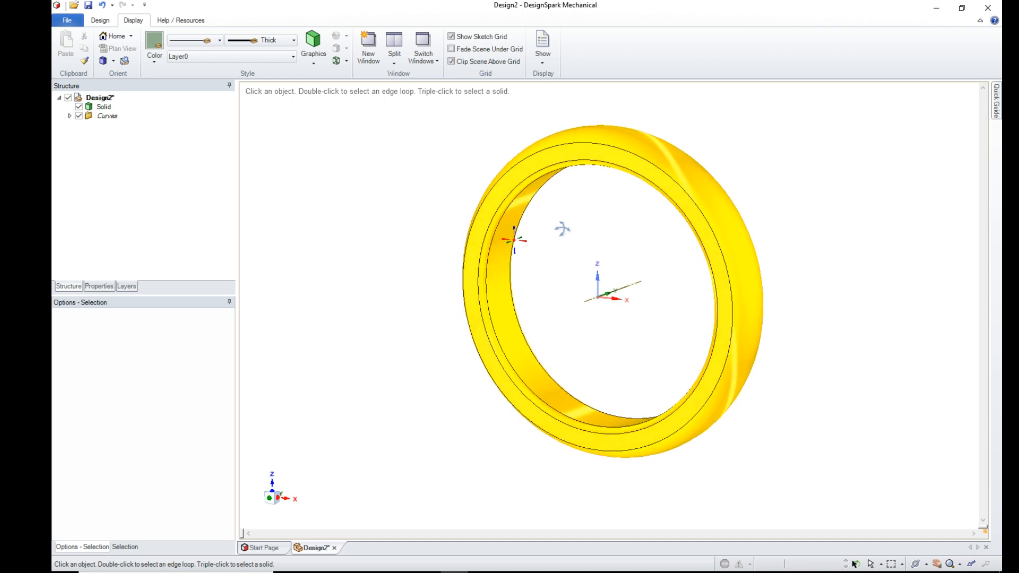
{"action": "mouse_move", "coordinate": [680, 314]}
{"action": "middle_mouse_down"}
{"action": "mouse_move", "coordinate": [671, 317]}
{"action": "mouse_move", "coordinate": [712, 302]}
{"action": "mouse_move", "coordinate": [674, 320]}
{"action": "middle_mouse_up"}
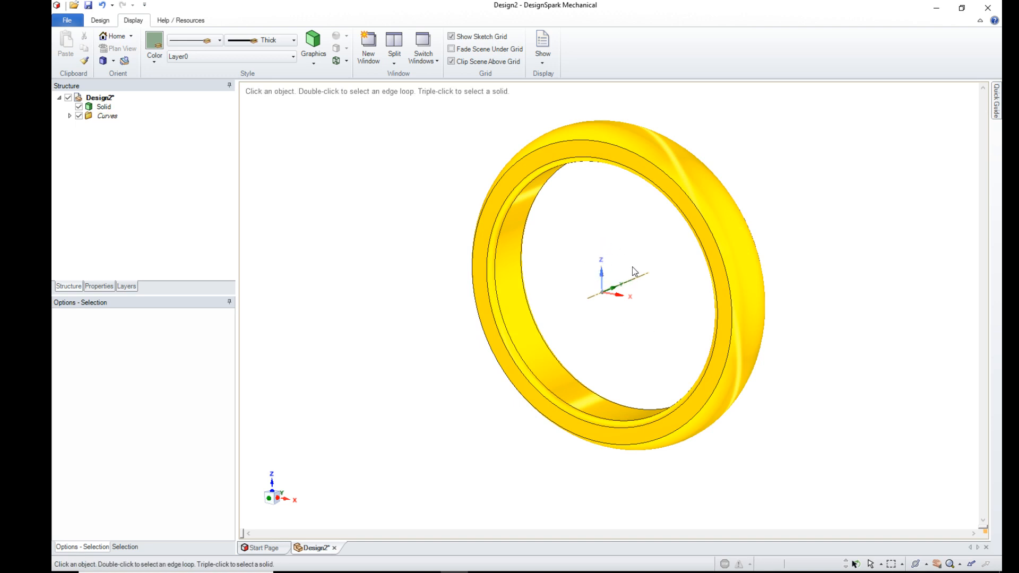
- Create a new empty design document for a second ring
{"action": "left_click", "coordinate": [103, 23]}
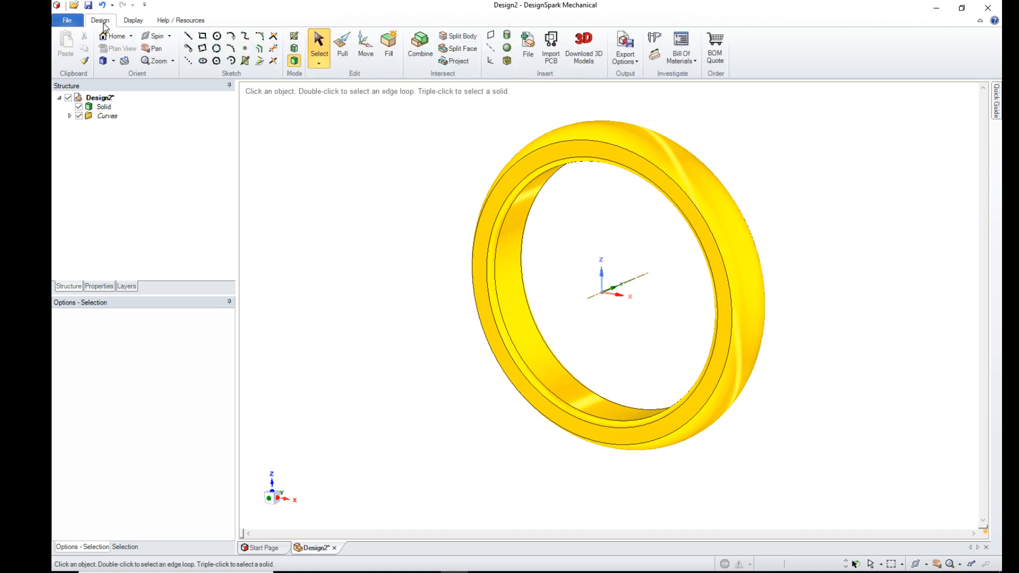
{"action": "left_click", "coordinate": [73, 23]}
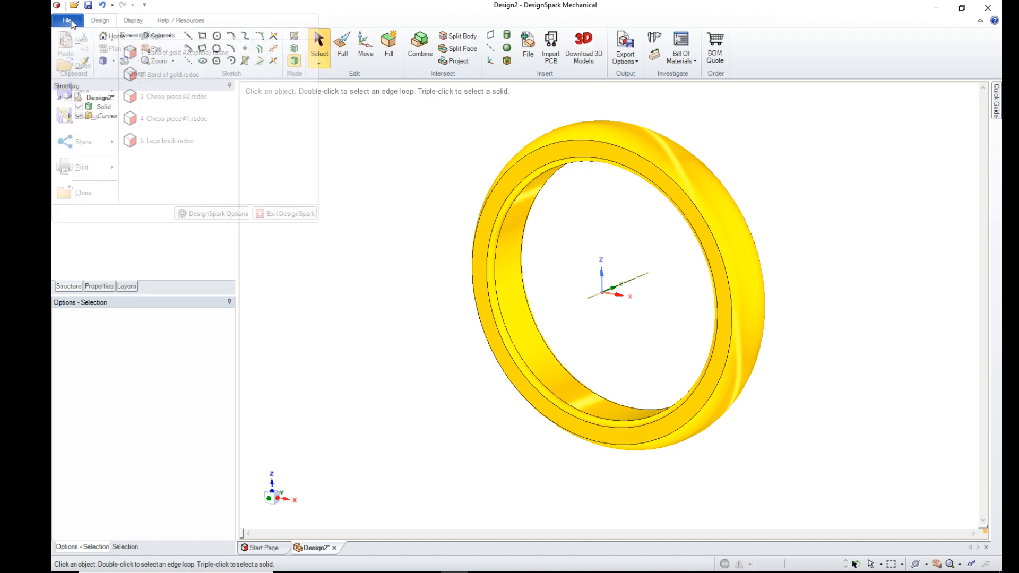
{"action": "mouse_move", "coordinate": [81, 40]}
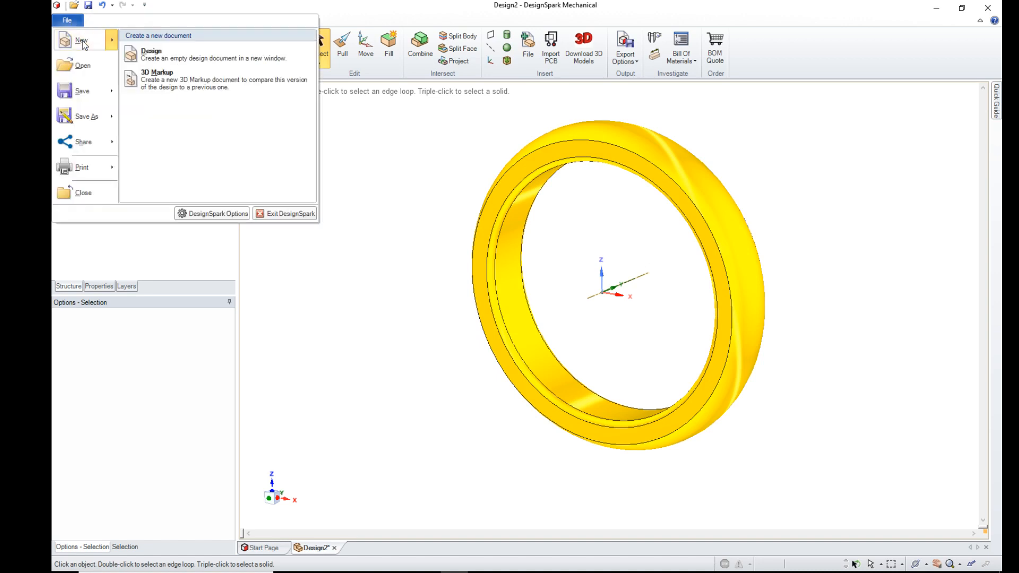
{"action": "left_click", "coordinate": [167, 53]}
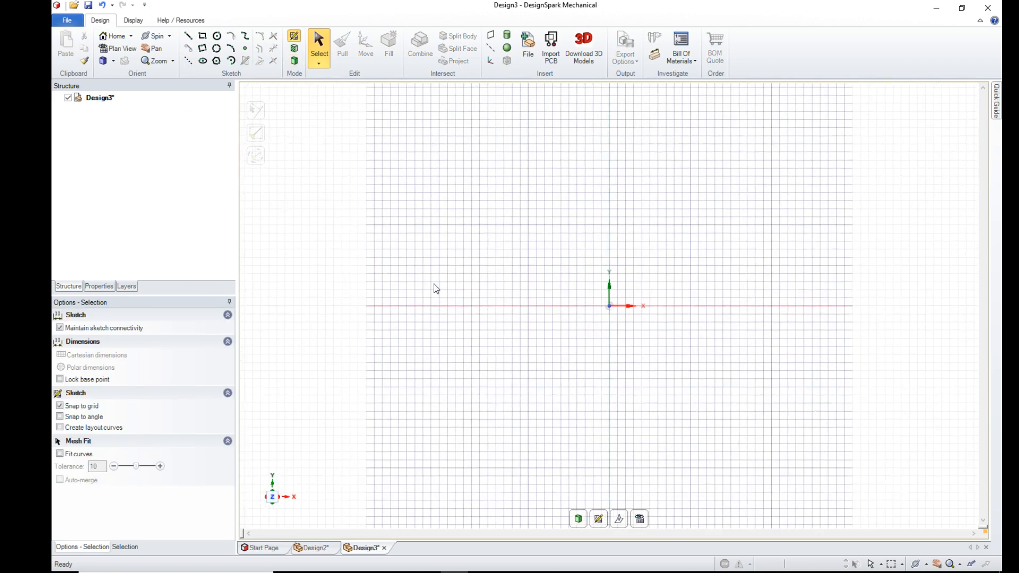
- Draw a diagonal construction line about 103.6 mm long across the sketch grid, passing through the origin
{"action": "left_click", "coordinate": [191, 62]}
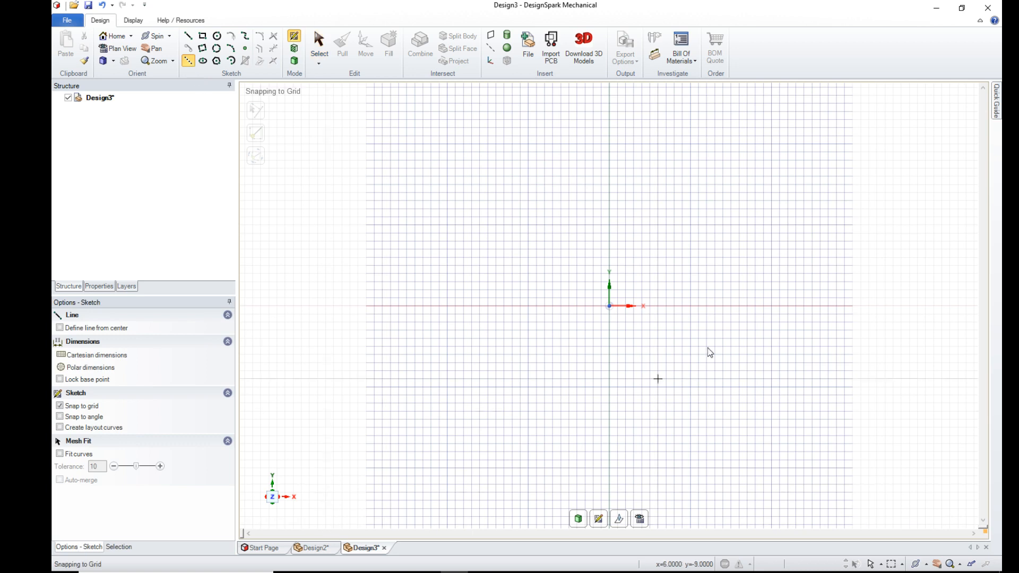
{"action": "left_click", "coordinate": [248, 93]}
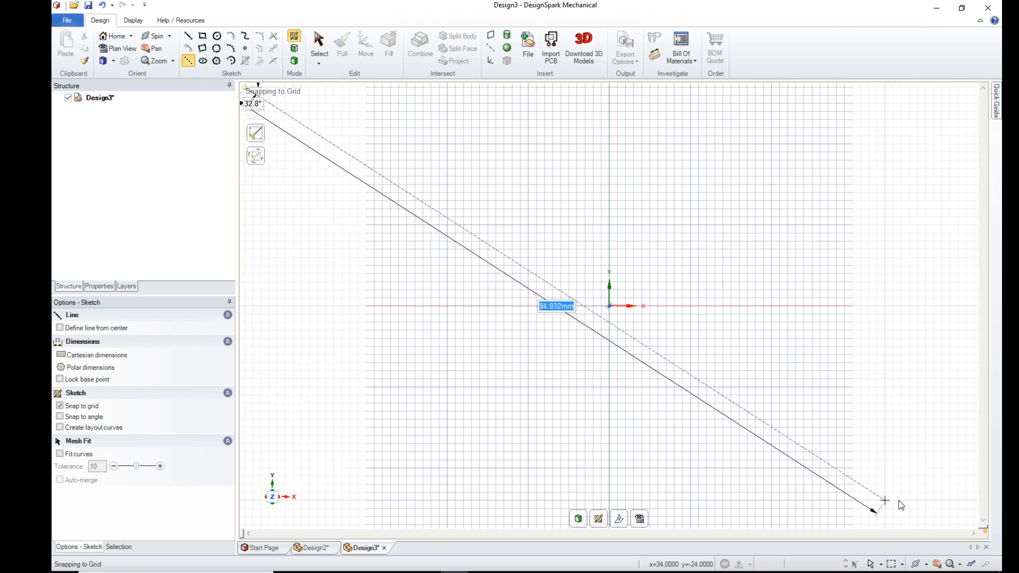
{"action": "left_click", "coordinate": [966, 512]}
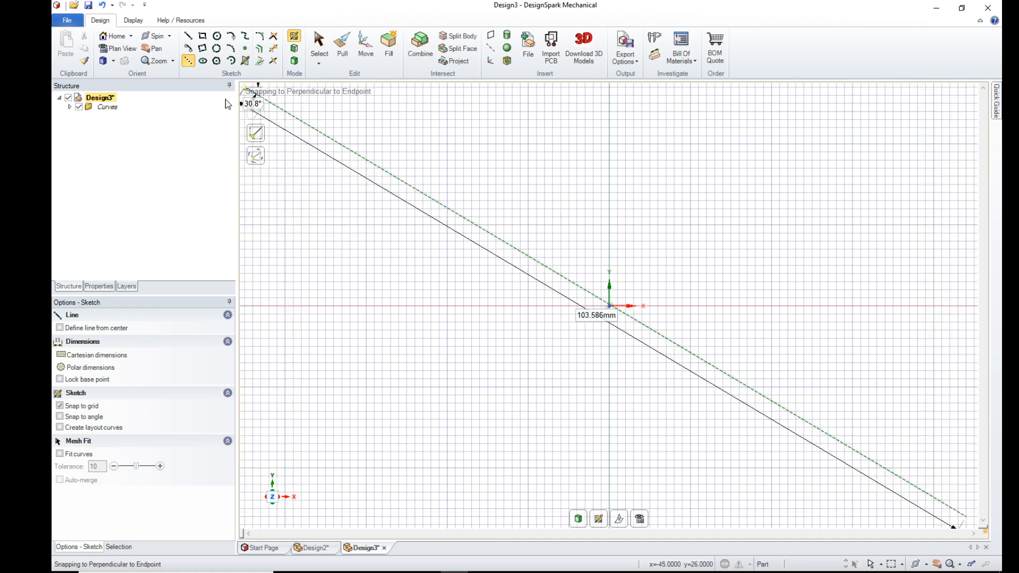
- Sketch a closed kidney-shaped spline about 6 mm wide and 10 mm high on the negative X side, below the diagonal line
{"action": "left_click", "coordinate": [246, 38]}
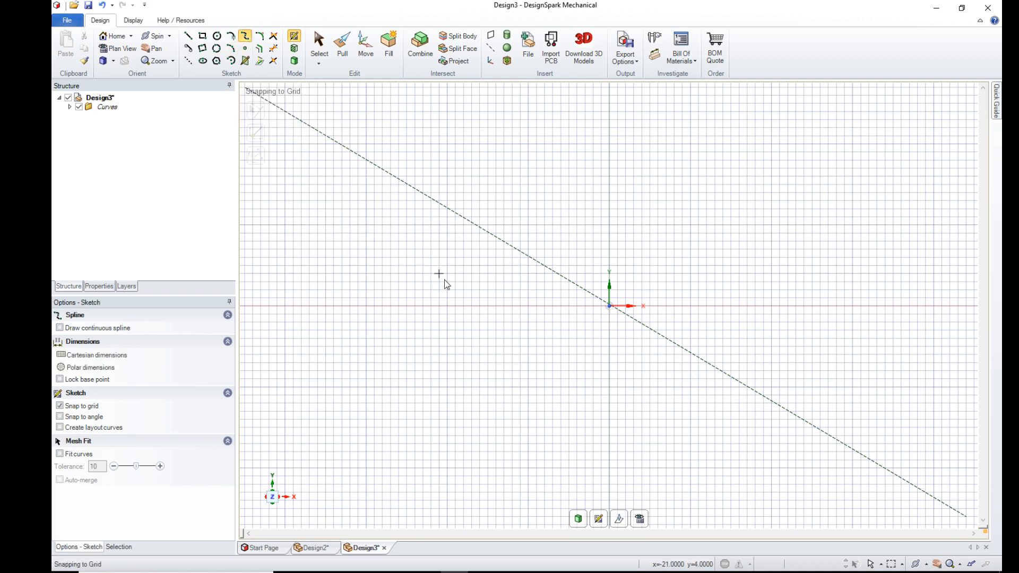
{"action": "left_click", "coordinate": [367, 265]}
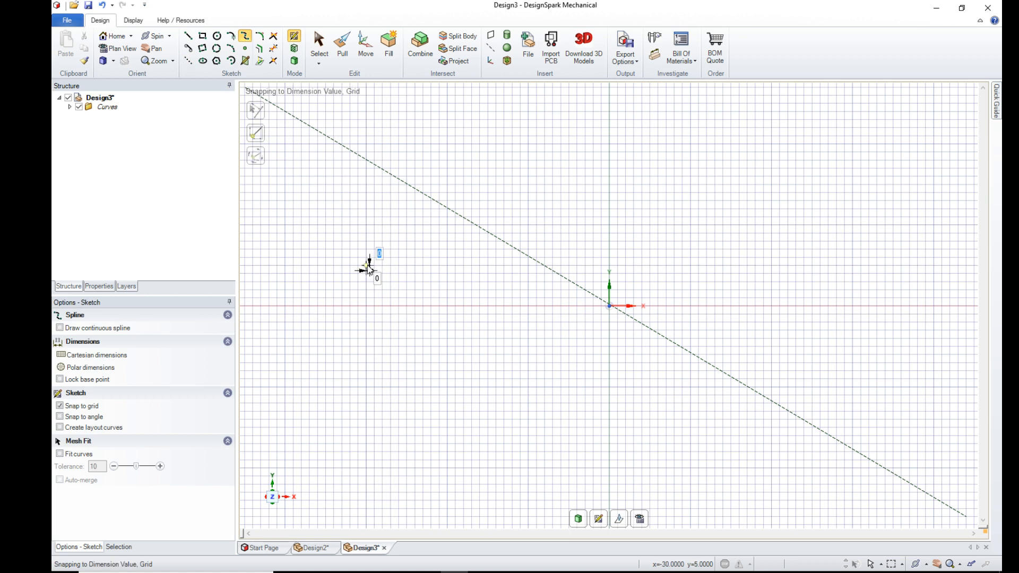
{"action": "left_click", "coordinate": [391, 226]}
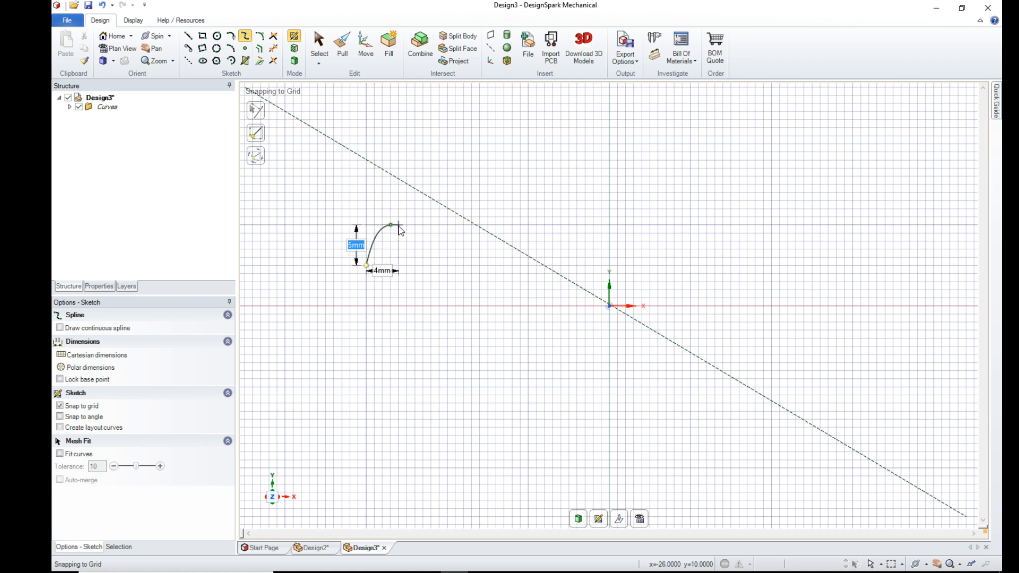
{"action": "left_click", "coordinate": [406, 227]}
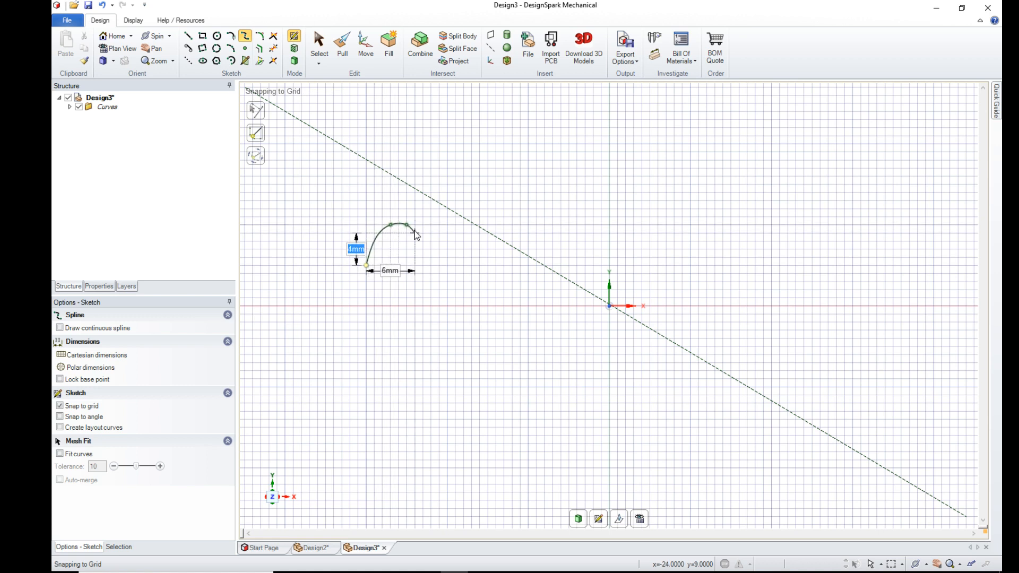
{"action": "left_click", "coordinate": [416, 232]}
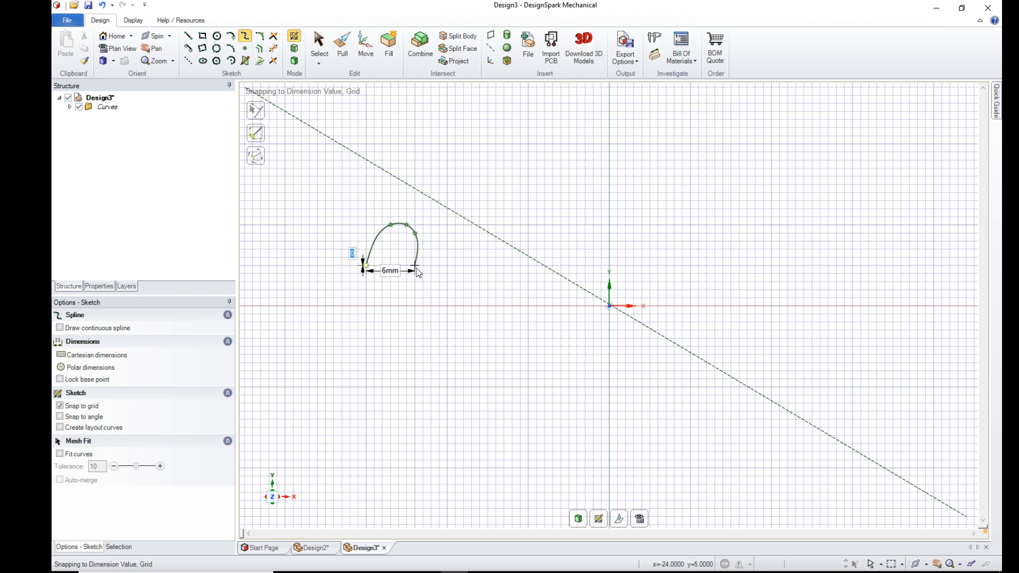
{"action": "left_click", "coordinate": [415, 267]}
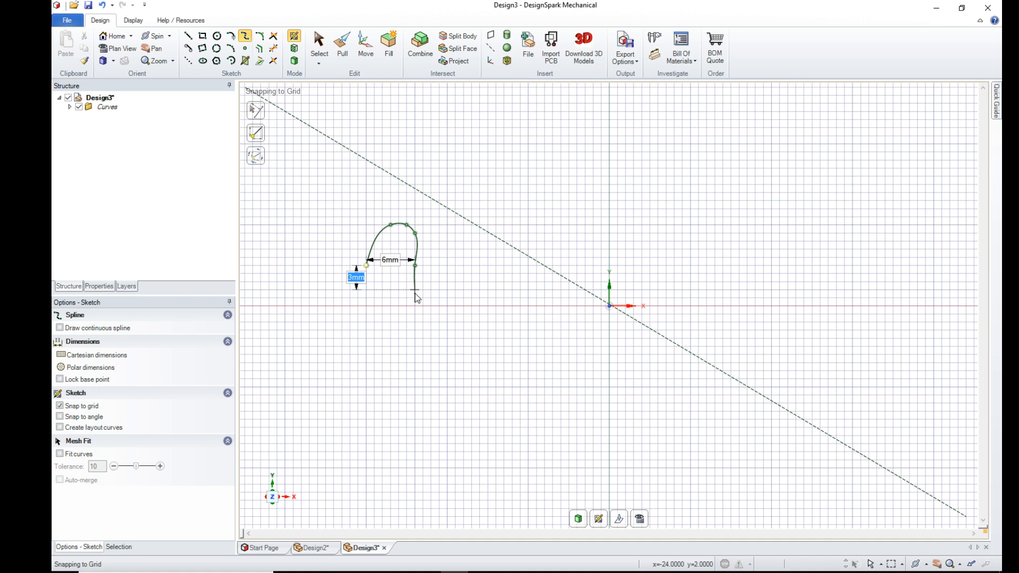
{"action": "left_click", "coordinate": [408, 306]}
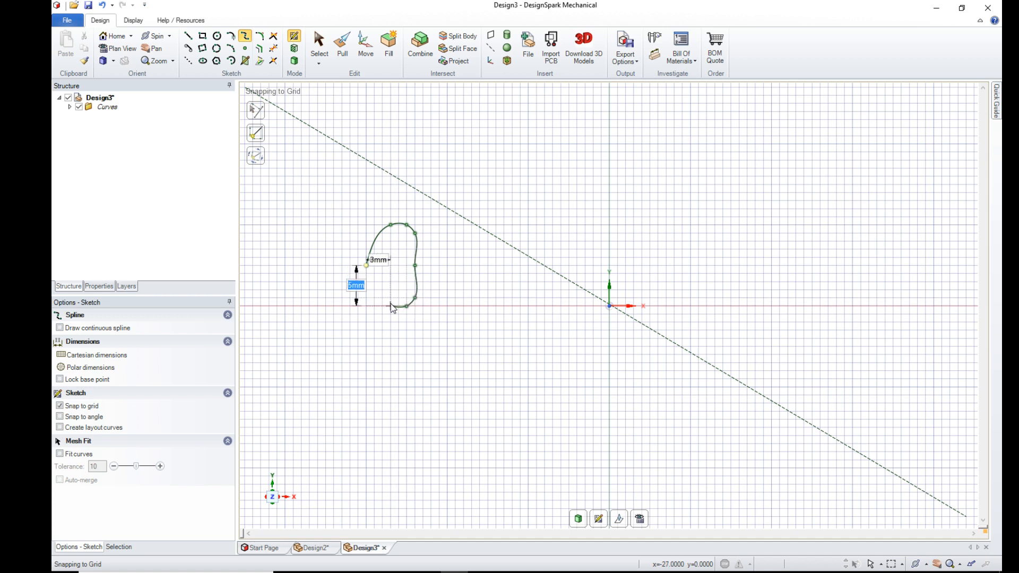
{"action": "left_click", "coordinate": [391, 306]}
{"action": "left_click", "coordinate": [369, 268]}
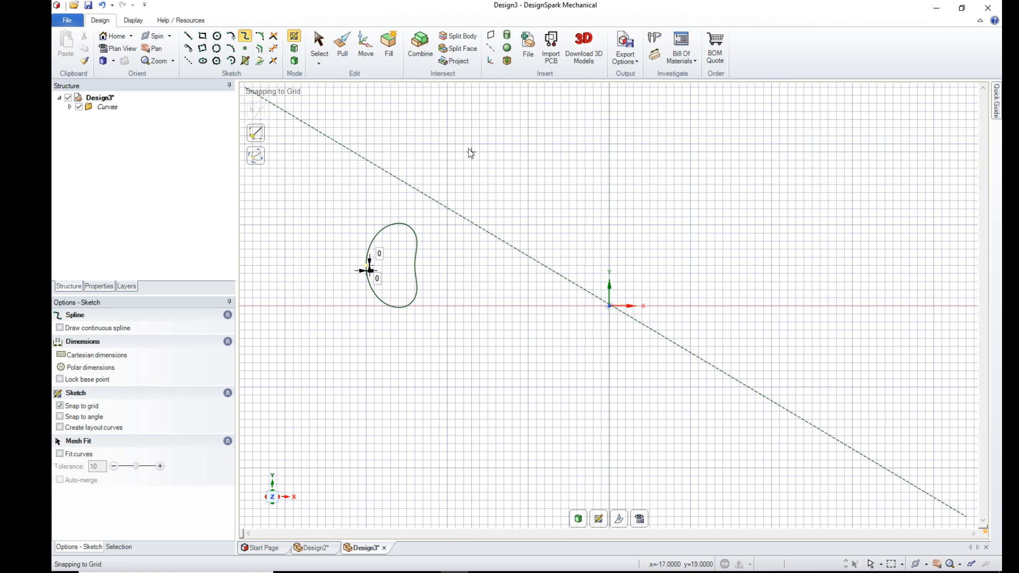
- Move the spline point in the middle of the inward-curving side about 0.56 mm toward the origin to straighten that side
{"action": "left_click", "coordinate": [365, 44]}
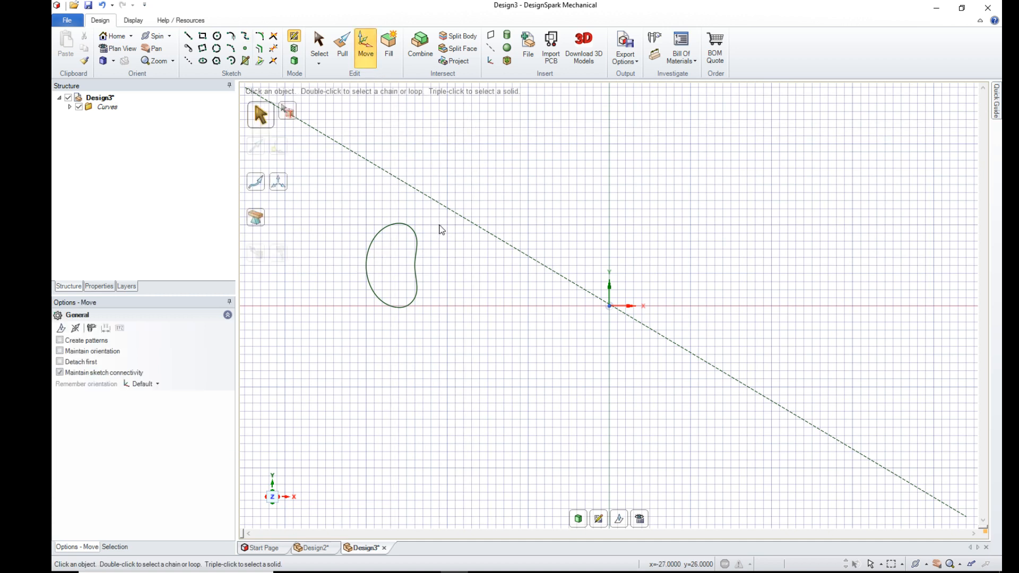
{"action": "left_click", "coordinate": [416, 266]}
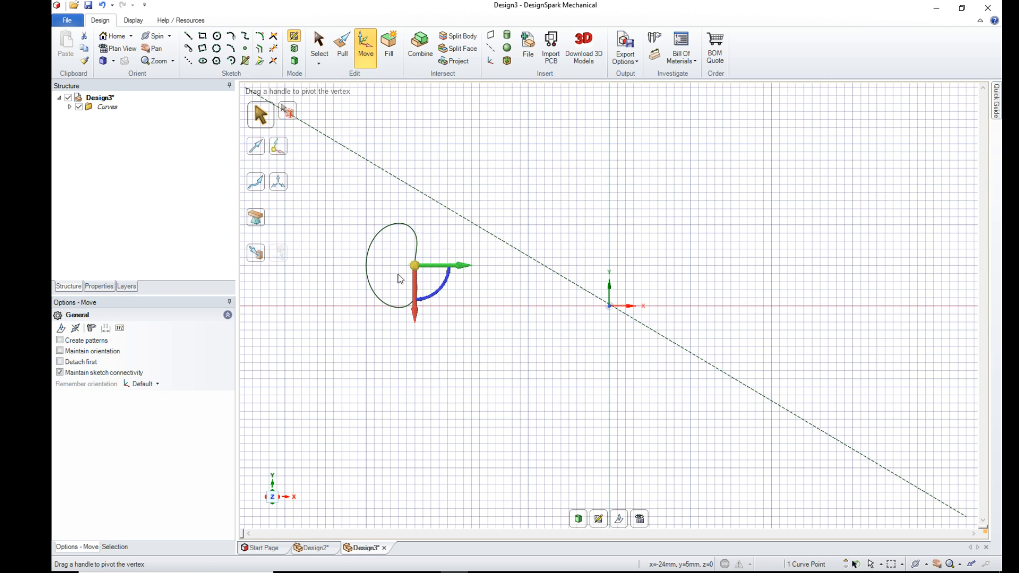
{"action": "scroll", "coordinate": [390, 256], "scroll_direction": "up", "scroll_amount": 2}
{"action": "scroll", "coordinate": [390, 255], "scroll_direction": "up", "scroll_amount": 5}
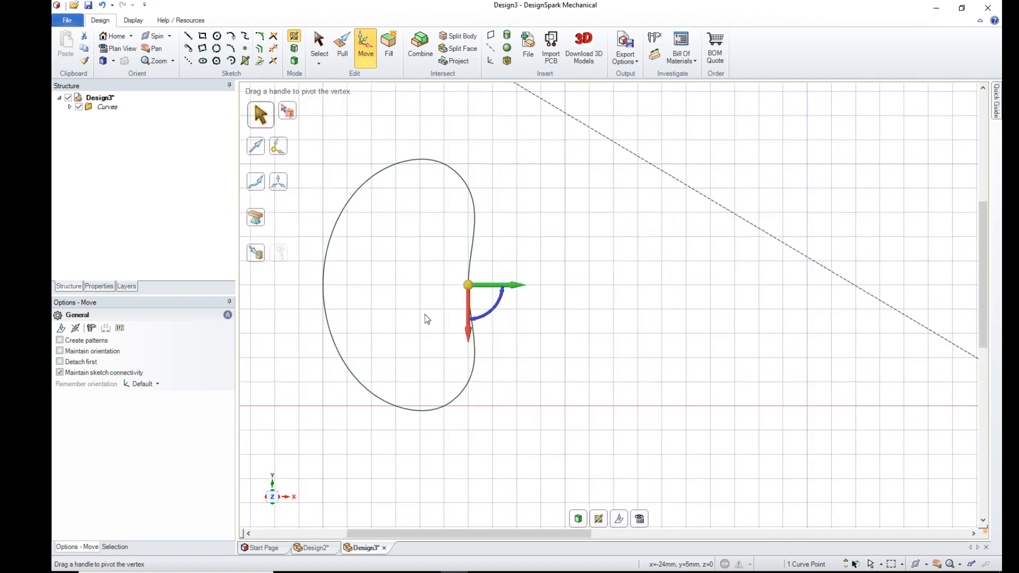
{"action": "left_click_drag", "start_coordinate": [517, 286], "coordinate": [532, 288]}
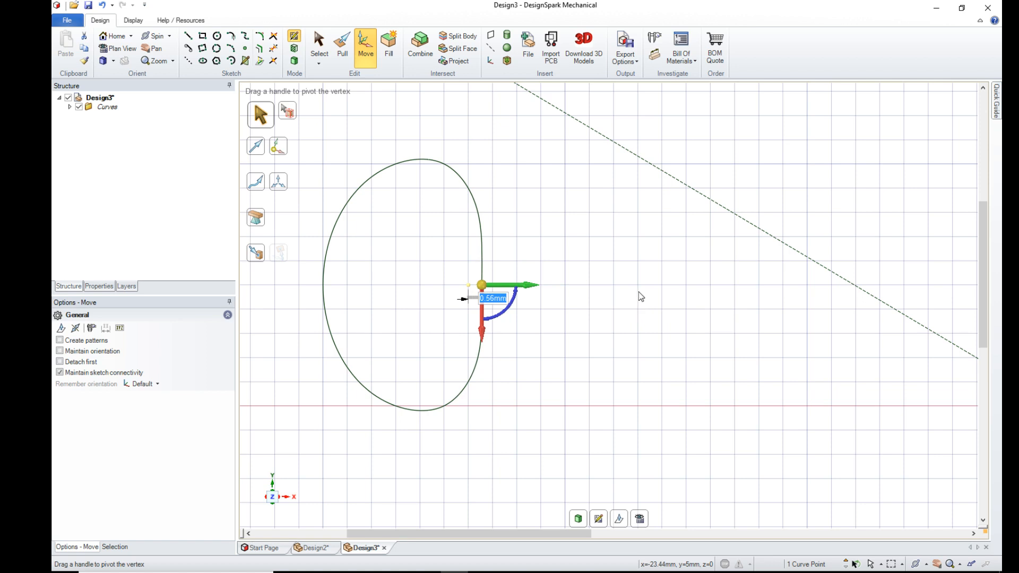
- Draw a vertical construction line about 9.8 mm long on the Y axis, ending at the origin
{"action": "scroll", "coordinate": [623, 308], "scroll_direction": "down", "scroll_amount": 8}
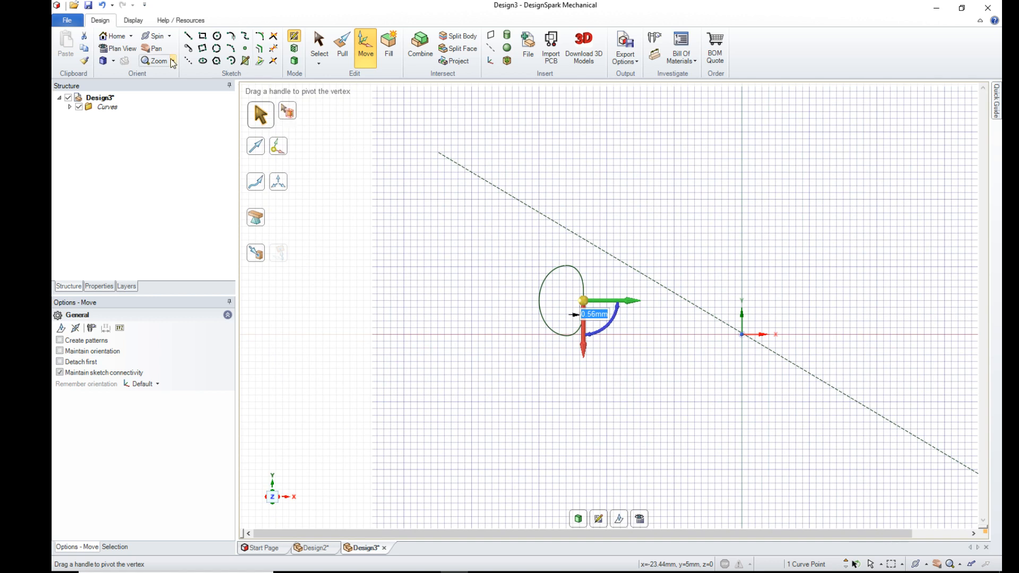
{"action": "left_click", "coordinate": [190, 61]}
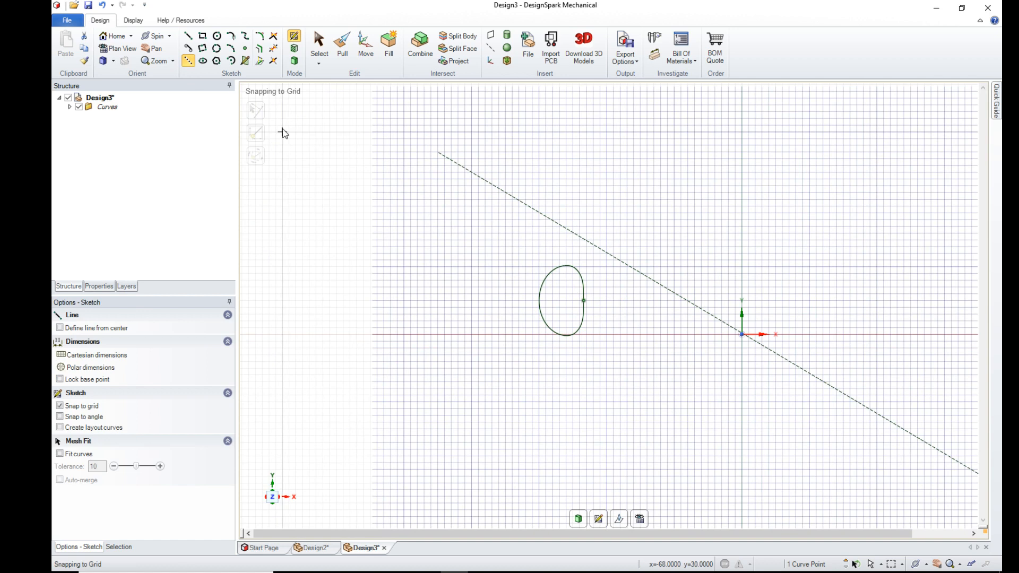
{"action": "left_click", "coordinate": [743, 268]}
{"action": "left_click", "coordinate": [742, 333]}
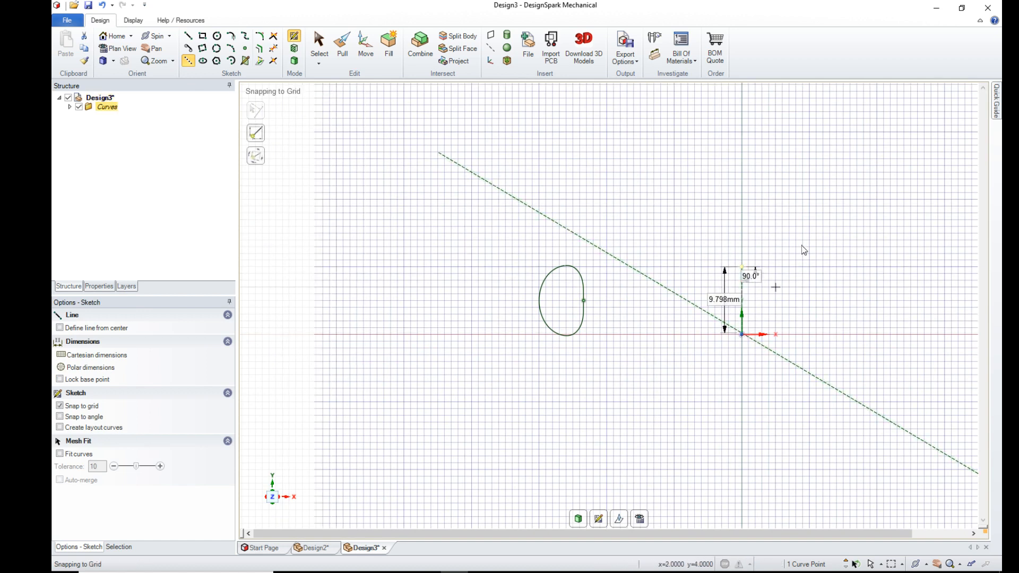
- Revolve the rounded profile face fully around the vertical construction line to form a solid ring
{"action": "left_click", "coordinate": [343, 51]}
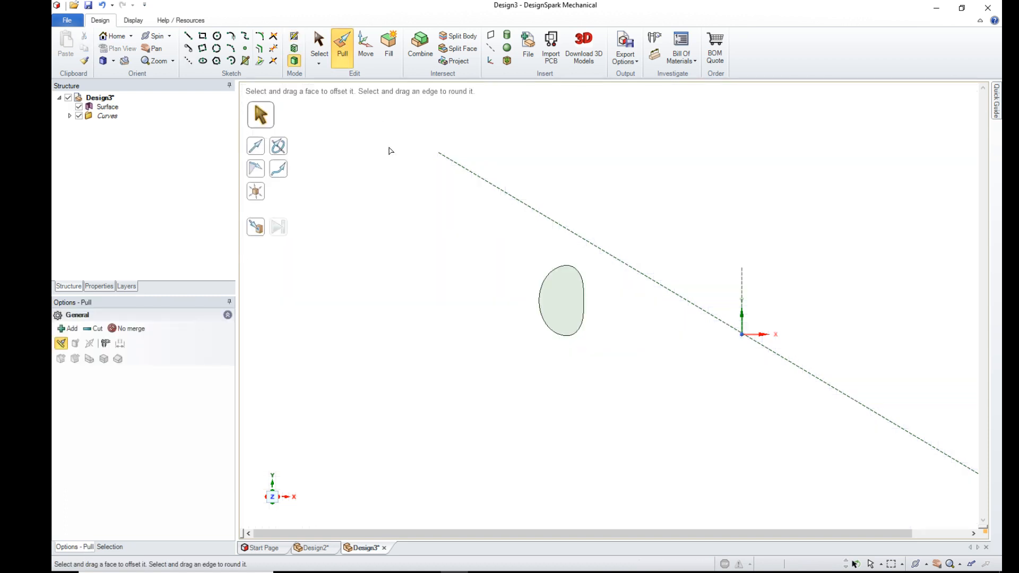
{"action": "left_click", "coordinate": [278, 146]}
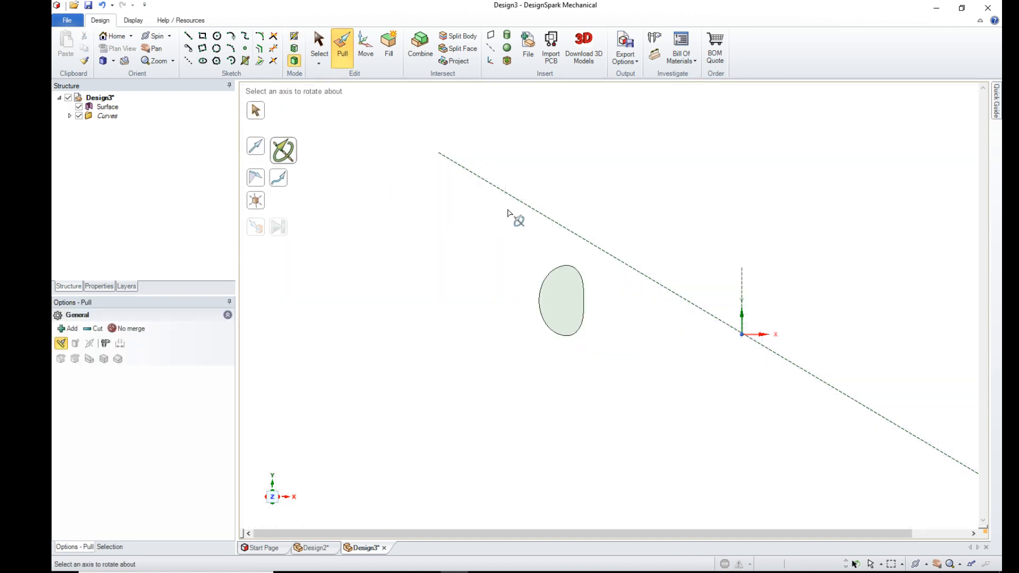
{"action": "left_click", "coordinate": [742, 289]}
{"action": "left_click", "coordinate": [567, 305]}
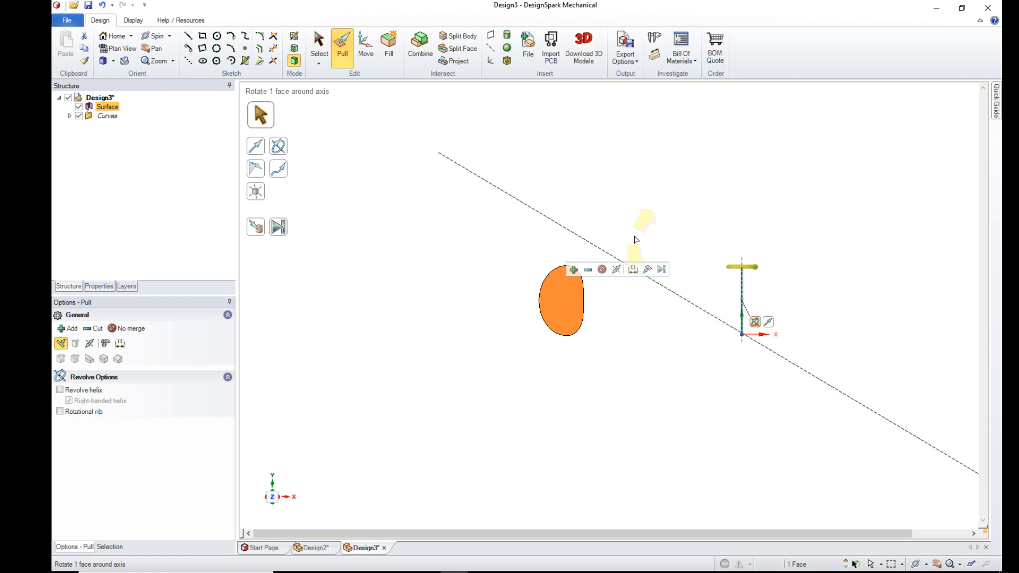
{"action": "middle_click_drag", "start_coordinate": [637, 232], "coordinate": [639, 297]}
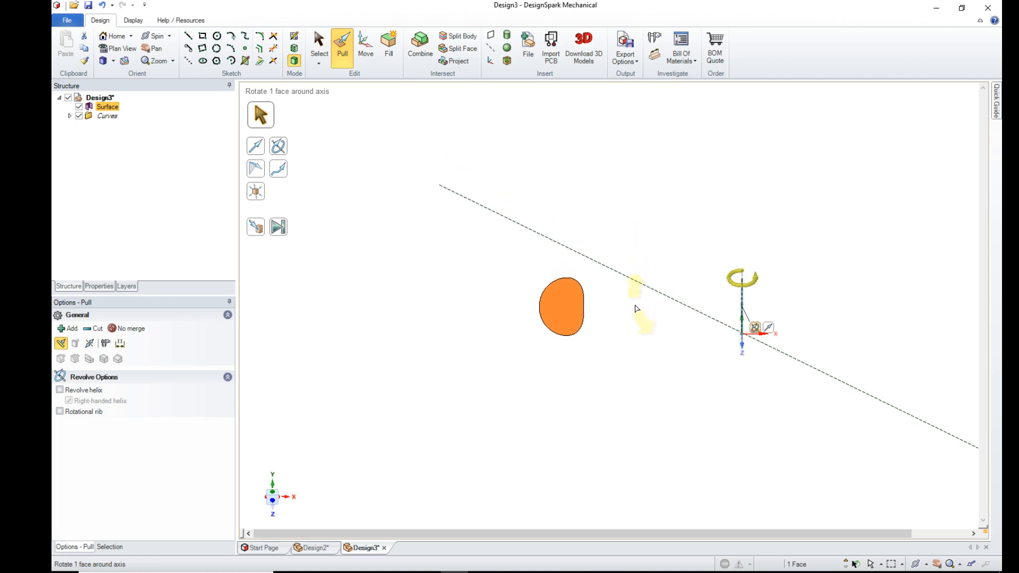
{"action": "left_click_drag", "start_coordinate": [637, 308], "coordinate": [654, 325]}
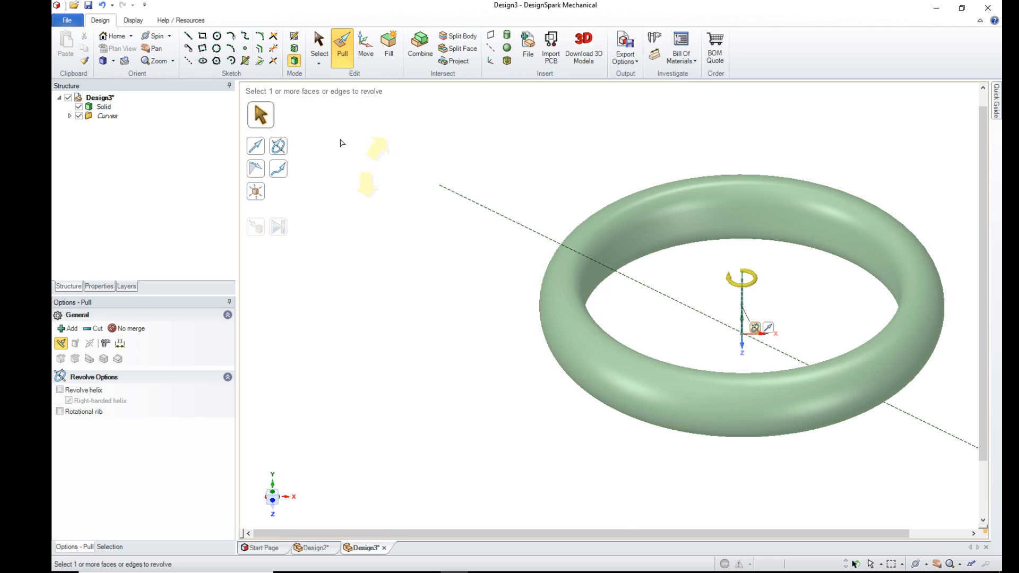
- Color the revolved ring solid with the golden-yellow custom color
{"action": "left_click", "coordinate": [134, 22]}
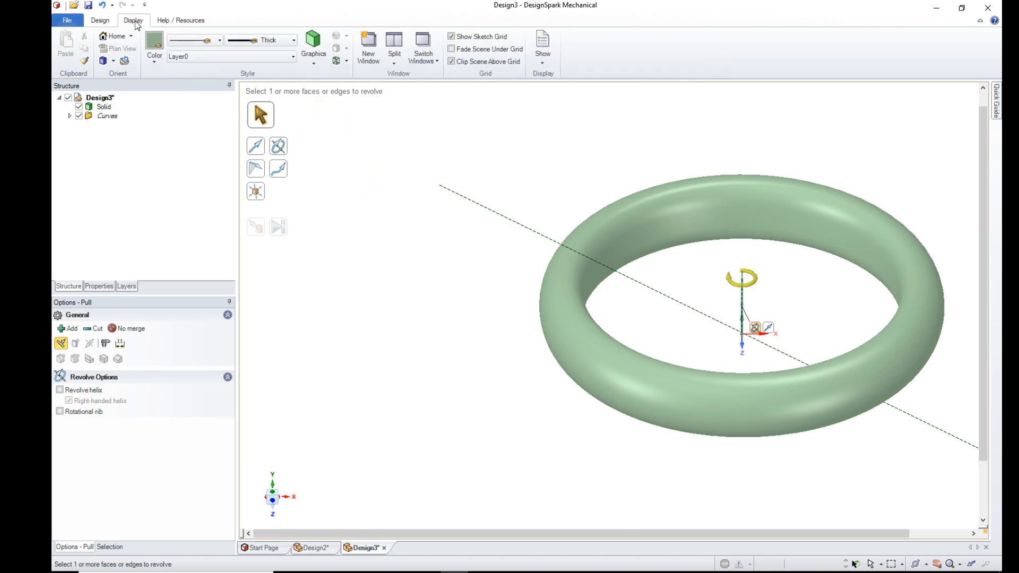
{"action": "left_click", "coordinate": [103, 106]}
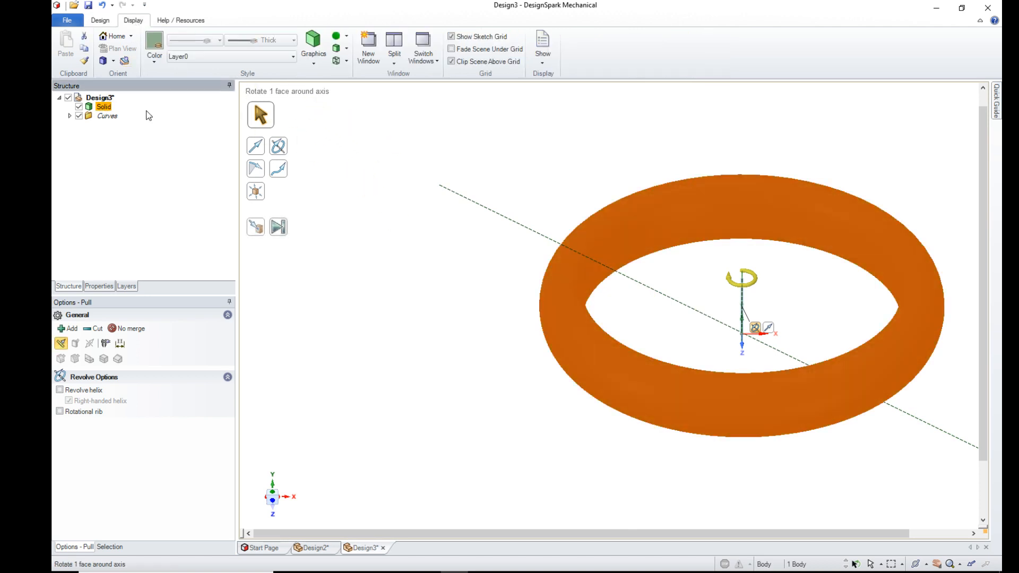
{"action": "left_click", "coordinate": [155, 45]}
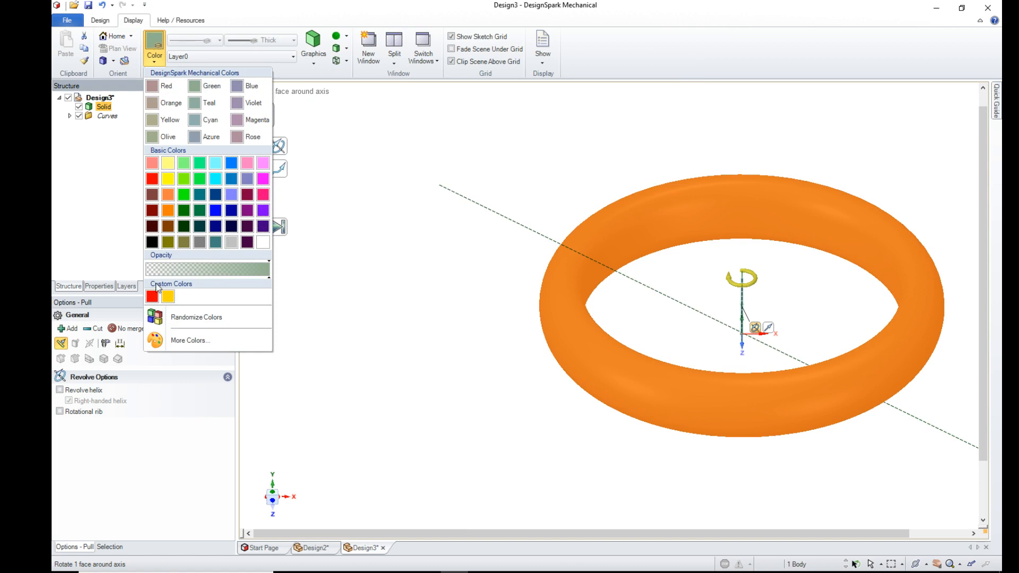
{"action": "left_click", "coordinate": [168, 298]}
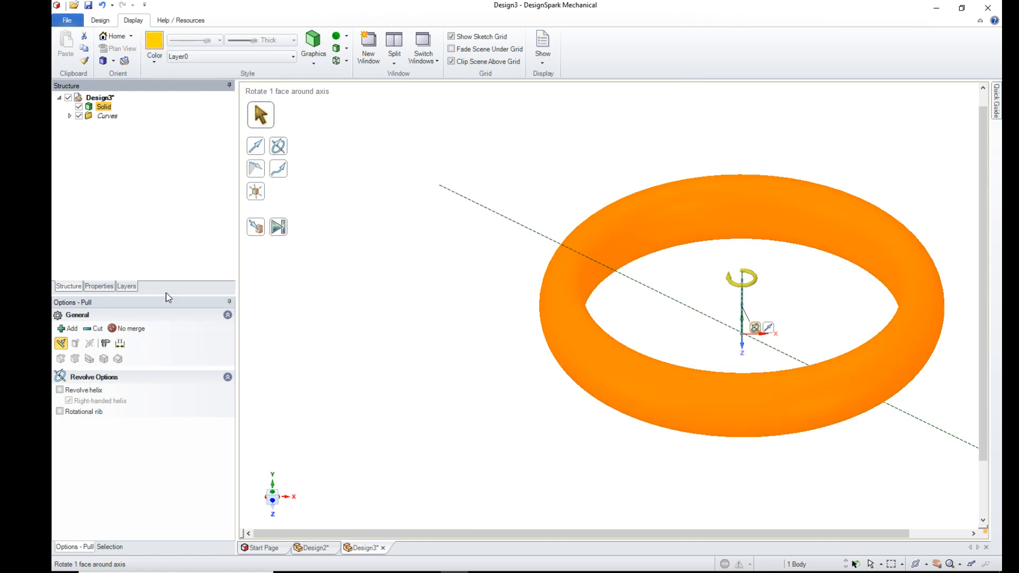
- Give the ring solid a metallic style with a High Gloss finish and clear the selection
{"action": "left_click", "coordinate": [348, 40]}
{"action": "left_click", "coordinate": [342, 49]}
{"action": "left_click", "coordinate": [345, 39]}
{"action": "mouse_move", "coordinate": [355, 101]}
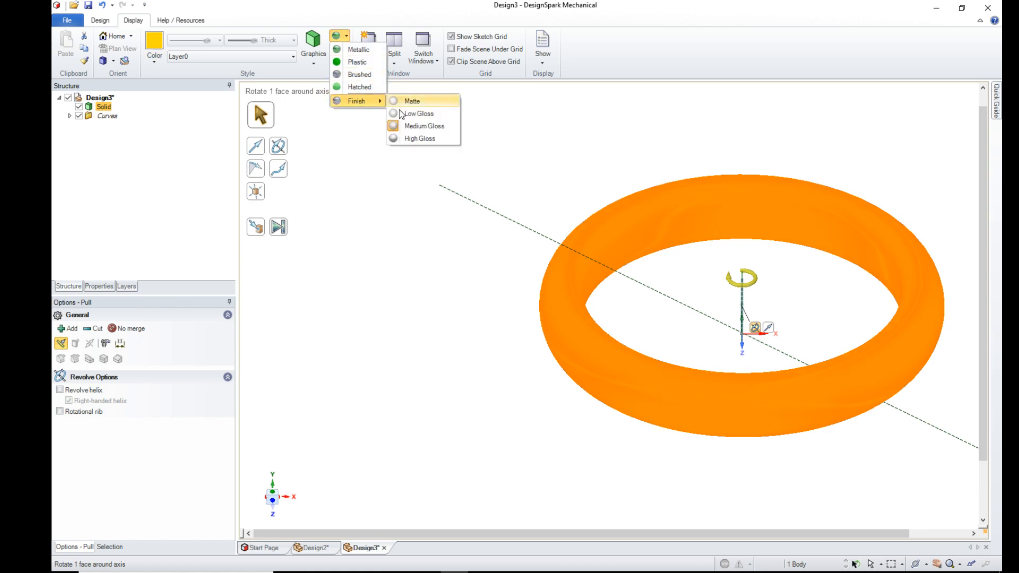
{"action": "left_click", "coordinate": [420, 138]}
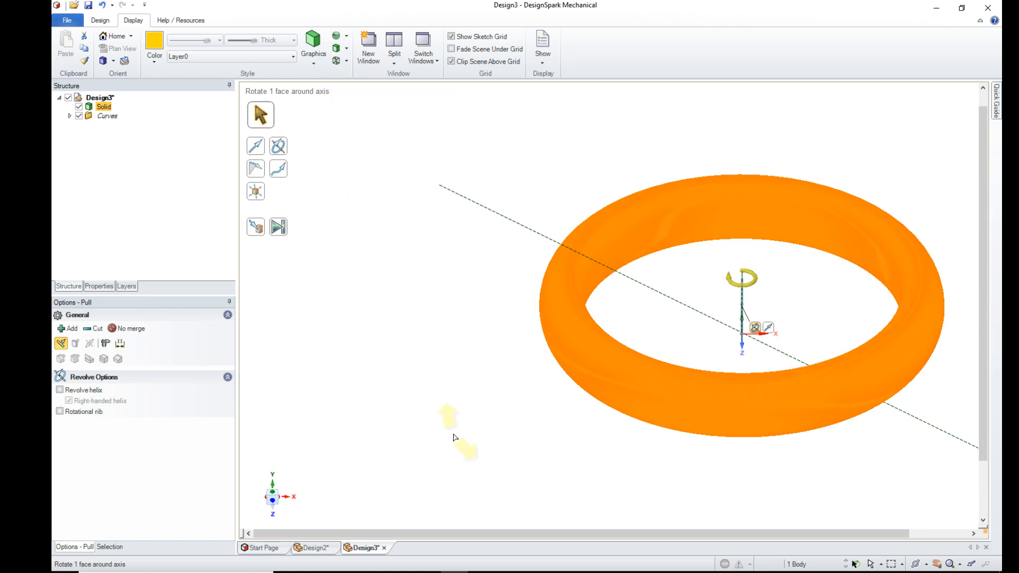
{"action": "left_click", "coordinate": [454, 437]}
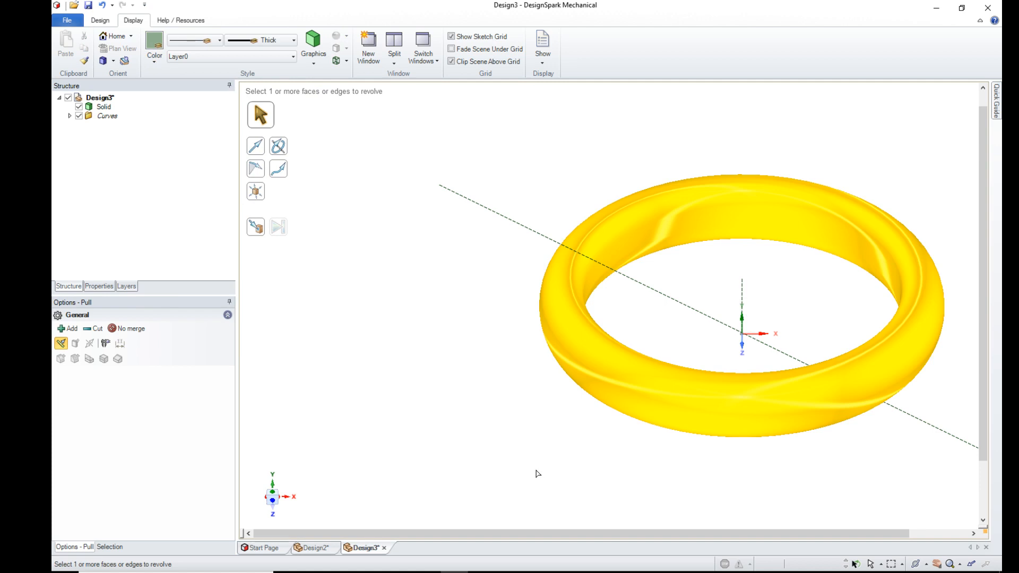
- Delete the long diagonal construction line that runs through the origin and across the ring
{"action": "key", "text": "h"}
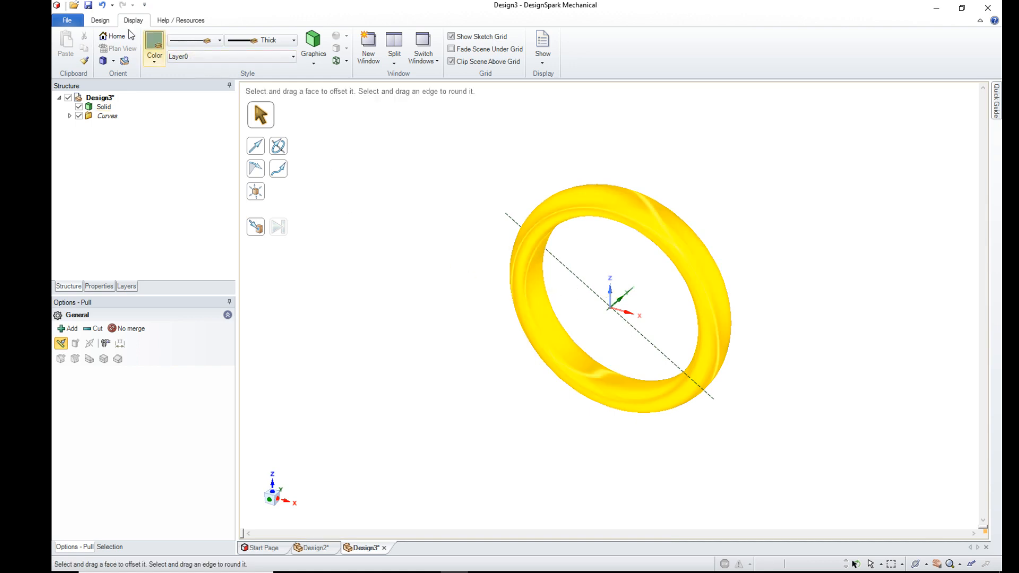
{"action": "left_click", "coordinate": [106, 23]}
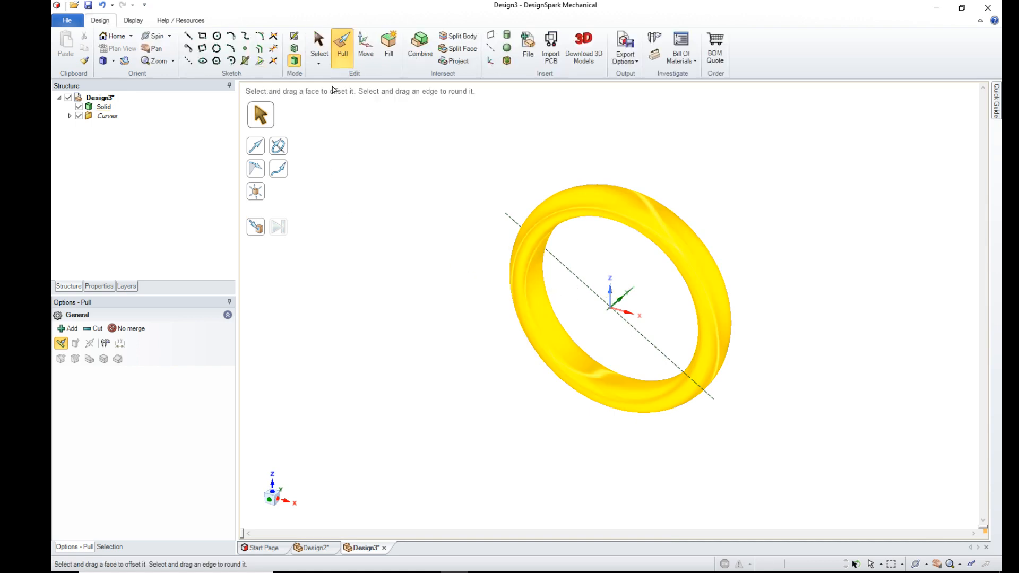
{"action": "left_click", "coordinate": [319, 49]}
{"action": "left_click", "coordinate": [509, 218]}
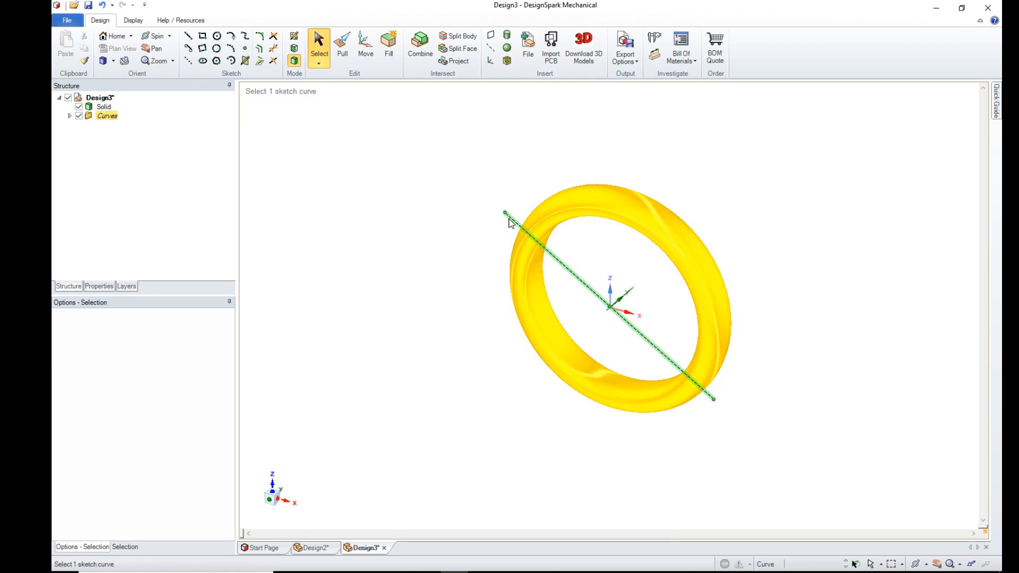
{"action": "key", "text": "Delete"}
{"action": "scroll", "coordinate": [447, 223], "scroll_direction": "up", "scroll_amount": 2}
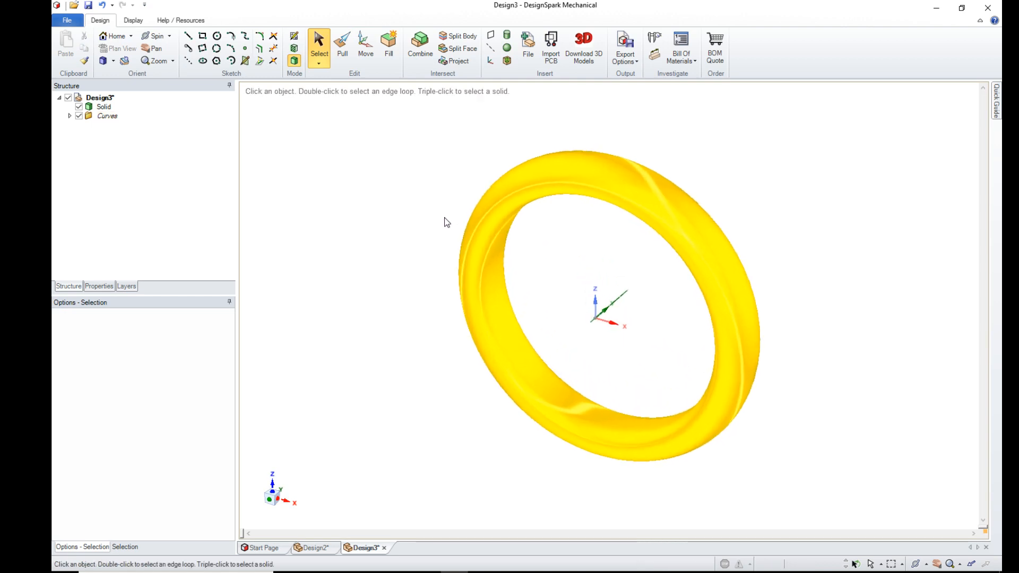
{"action": "middle_click_drag", "start_coordinate": [656, 329], "coordinate": [619, 286]}
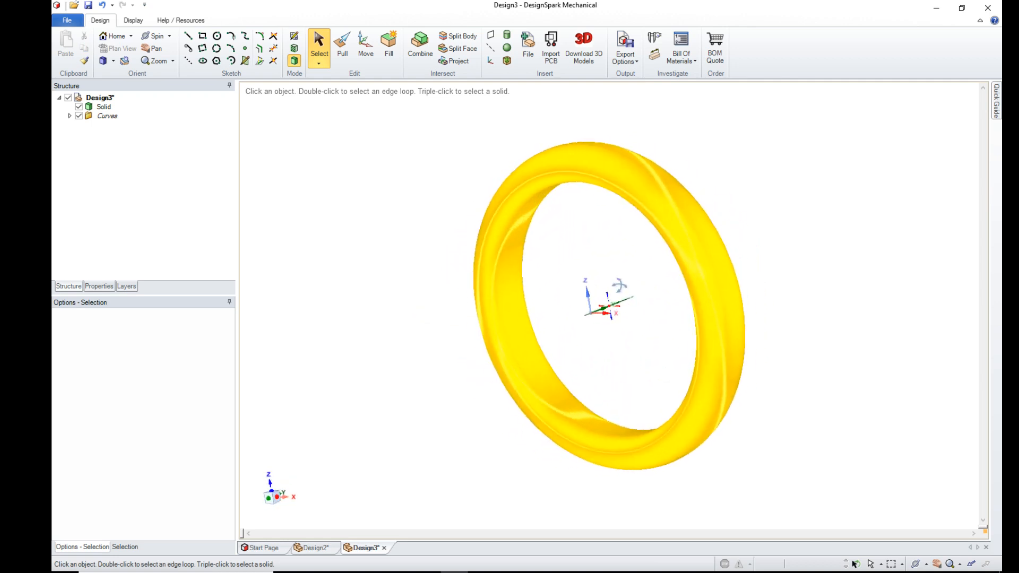